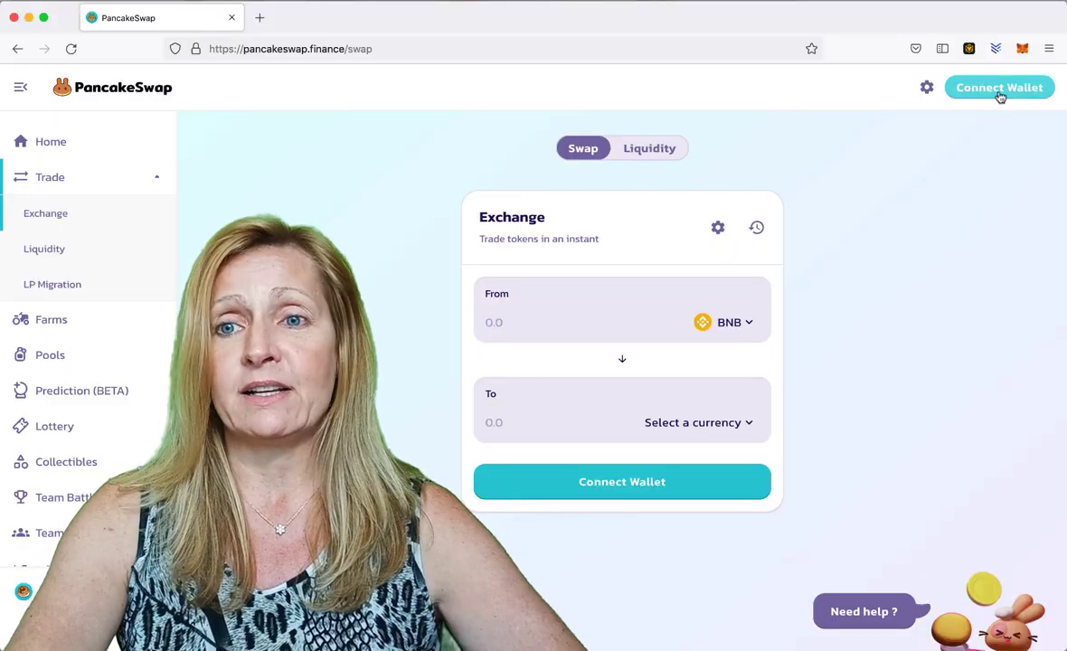
Connect PancakeSwap to the MetaMask wallet, unlocking it with the wallet password, and switch its network to Binance Smart Chain Mainnet
{"action": "left_click", "coordinate": [995, 87]}
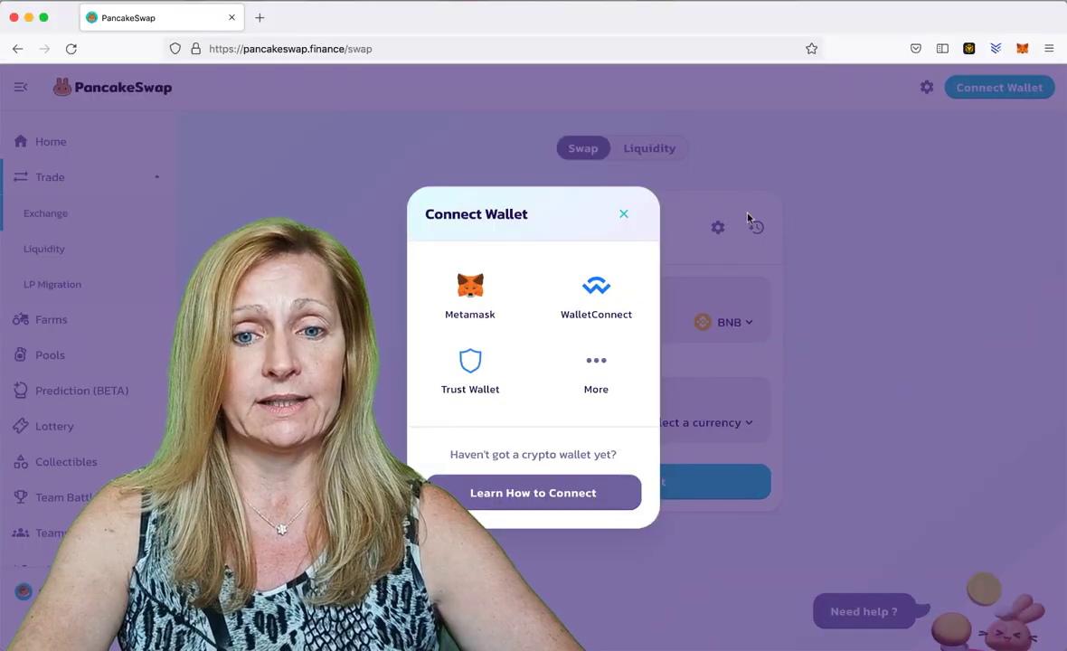
{"action": "left_click", "coordinate": [596, 385]}
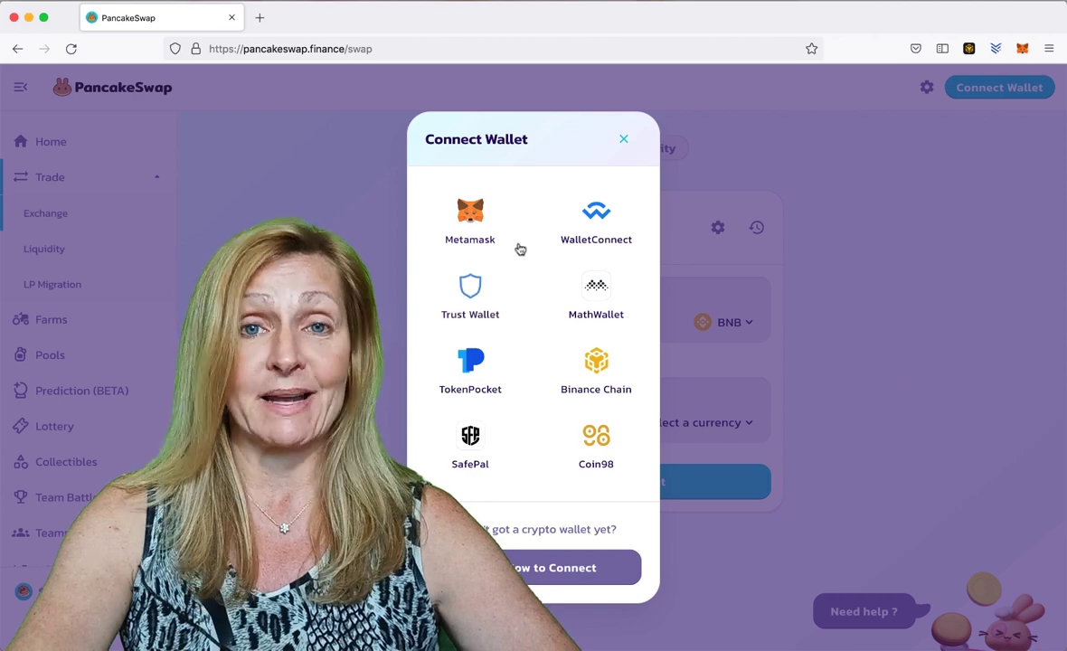
{"action": "left_click", "coordinate": [472, 217]}
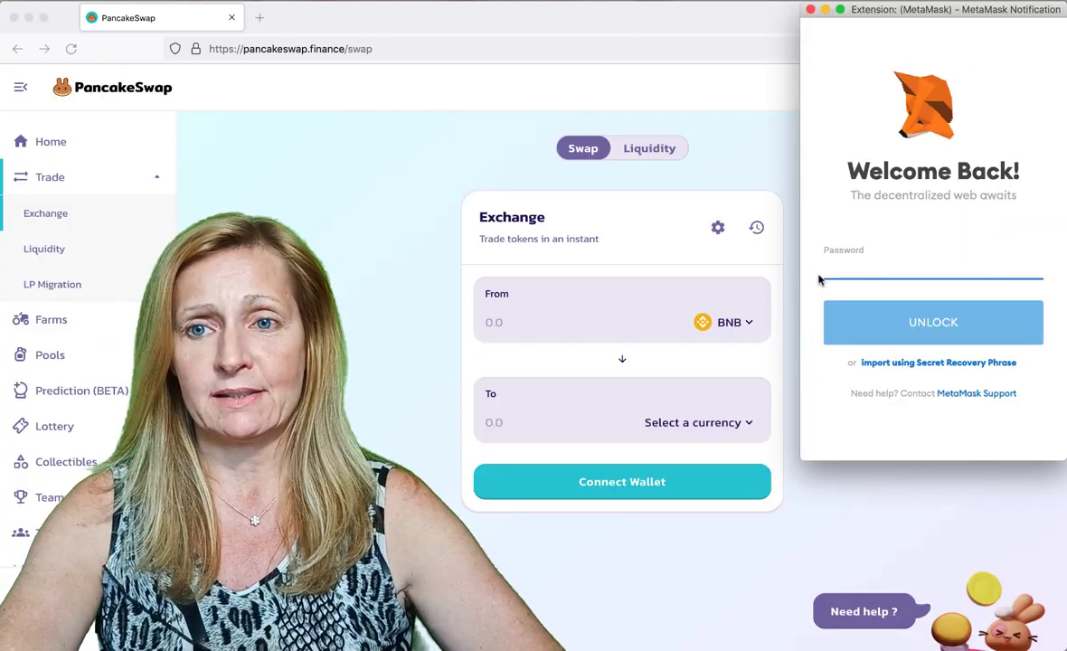
{"action": "key", "text": "super+v"}
{"action": "left_click", "coordinate": [918, 325]}
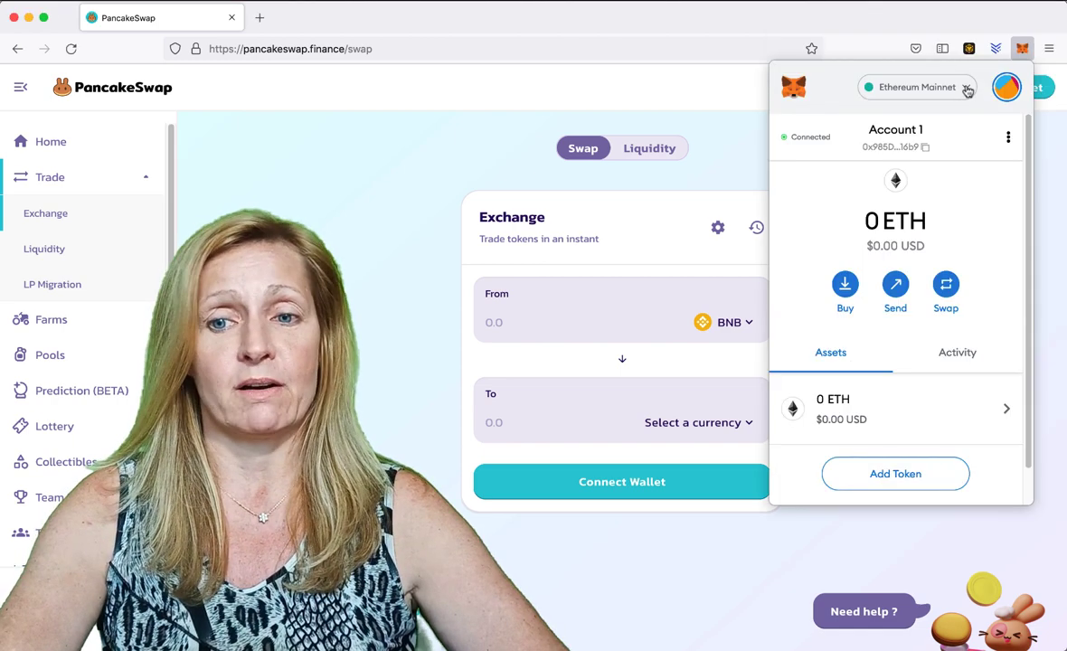
{"action": "left_click", "coordinate": [965, 89]}
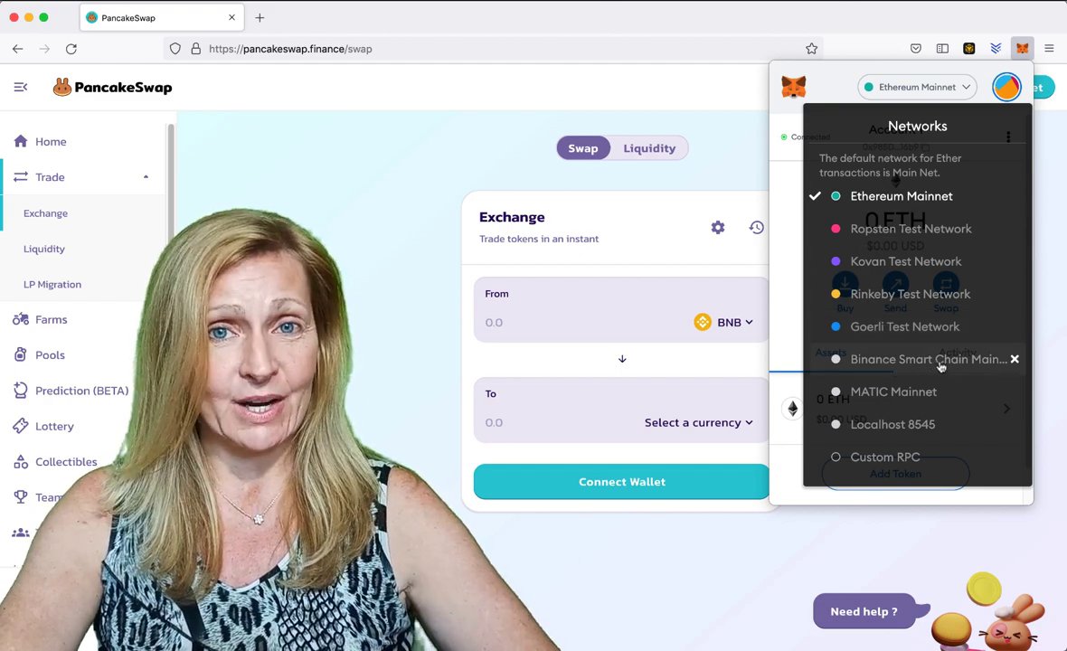
{"action": "left_click", "coordinate": [941, 359]}
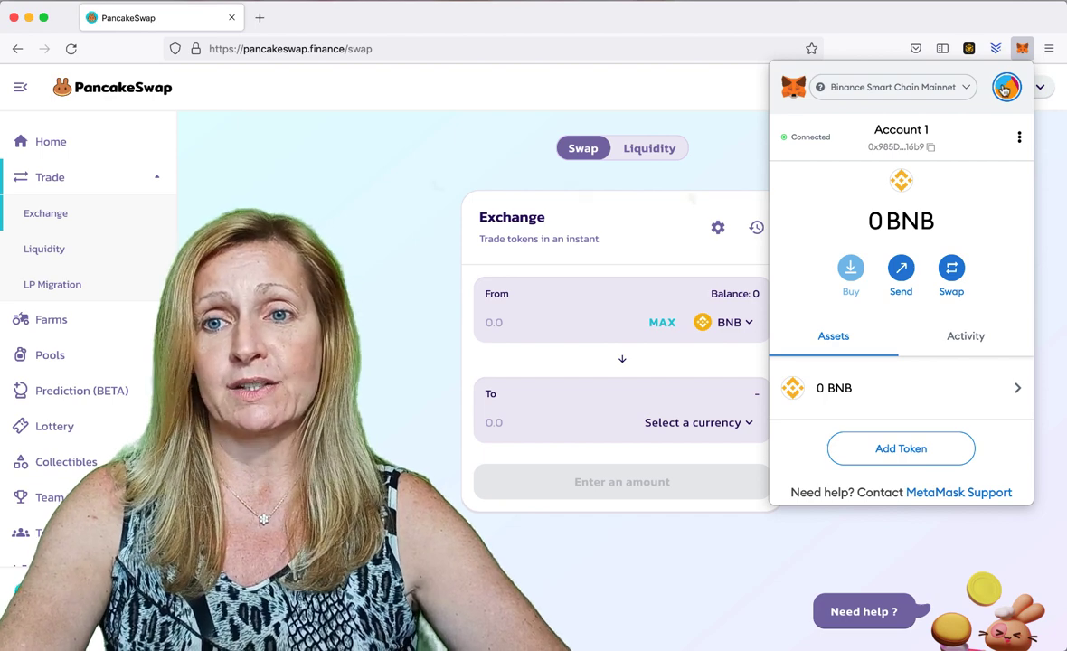
Connect a Ledger hardware wallet to MetaMask and unlock its first account
{"action": "left_click", "coordinate": [1004, 88]}
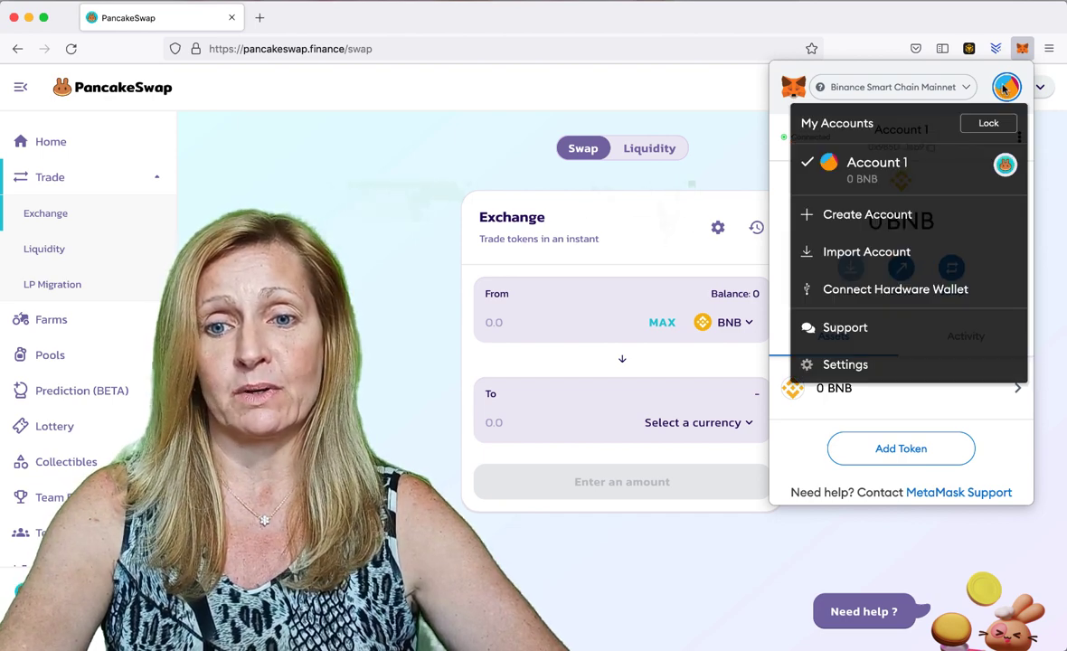
{"action": "left_click", "coordinate": [937, 290]}
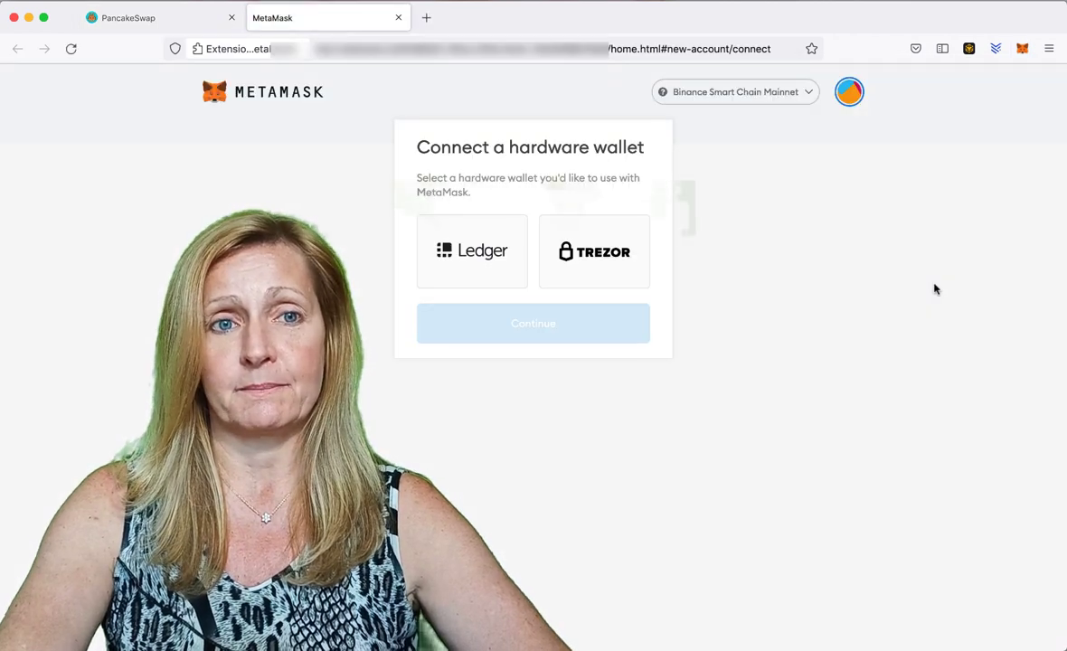
{"action": "left_click", "coordinate": [464, 245]}
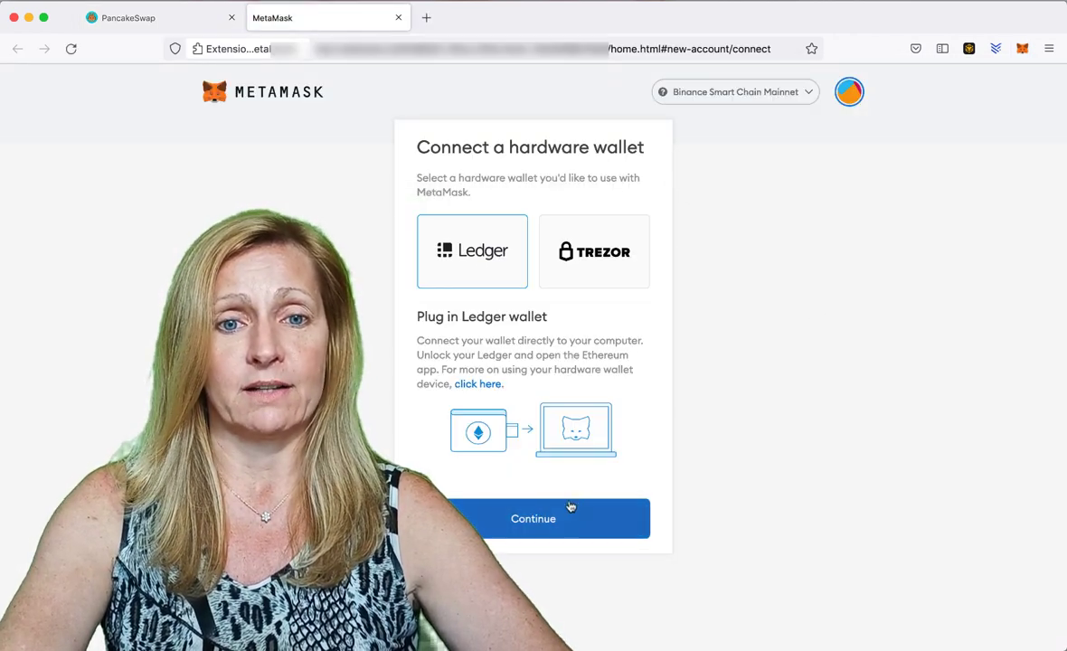
{"action": "left_click", "coordinate": [556, 520]}
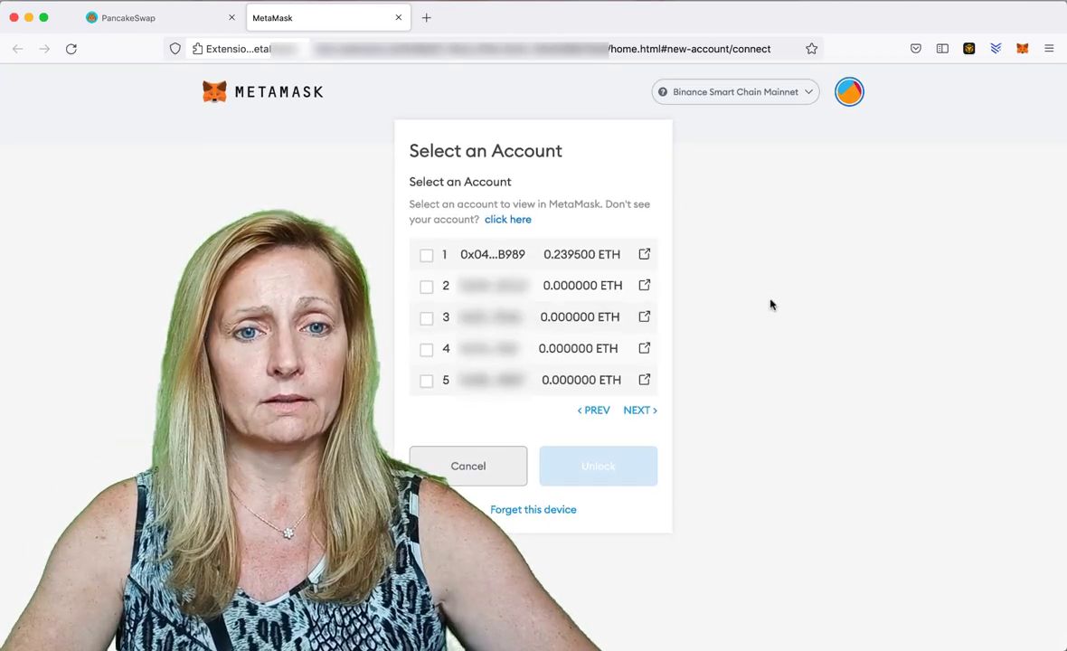
{"action": "left_click", "coordinate": [426, 256]}
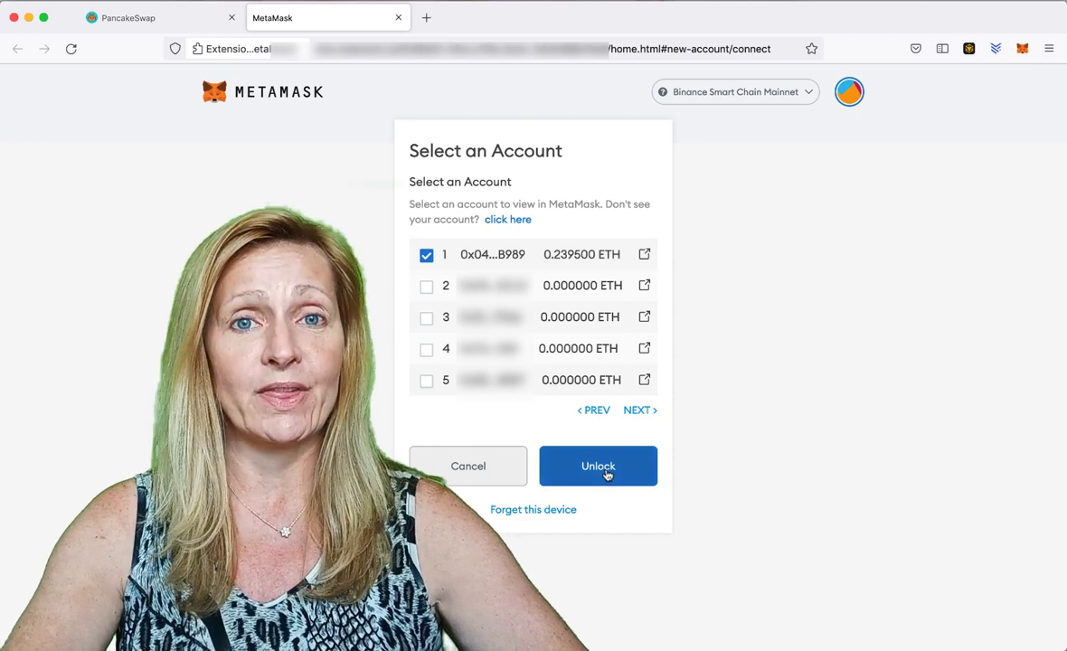
{"action": "left_click", "coordinate": [604, 470]}
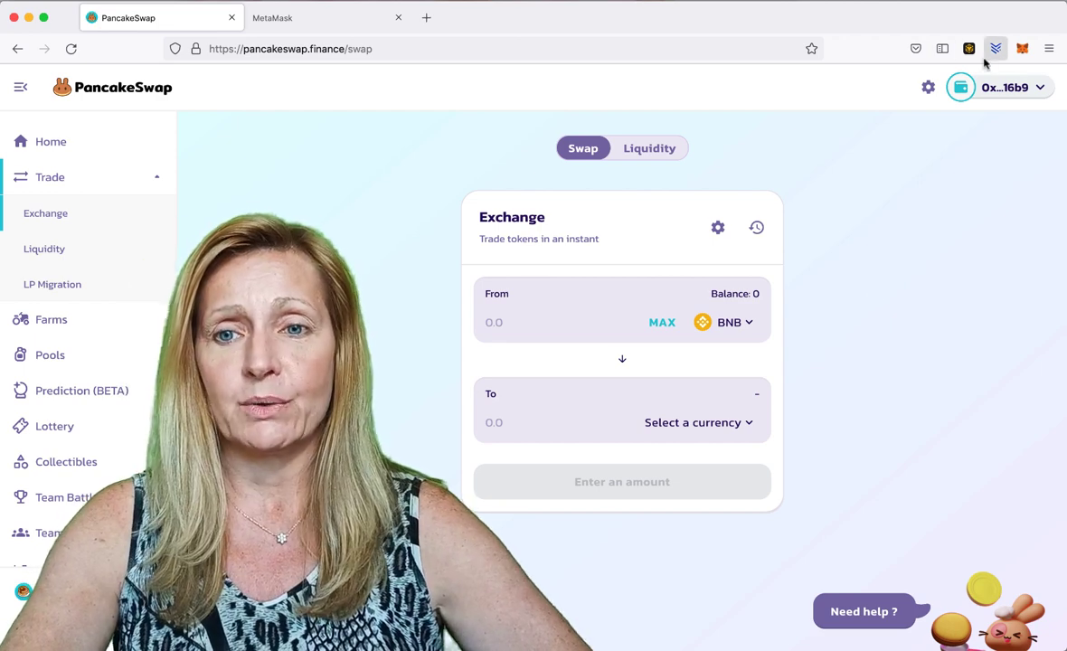
Connect the Ledger 1 account to pancakeswap.finance through the MetaMask extension
{"action": "left_click", "coordinate": [1022, 50]}
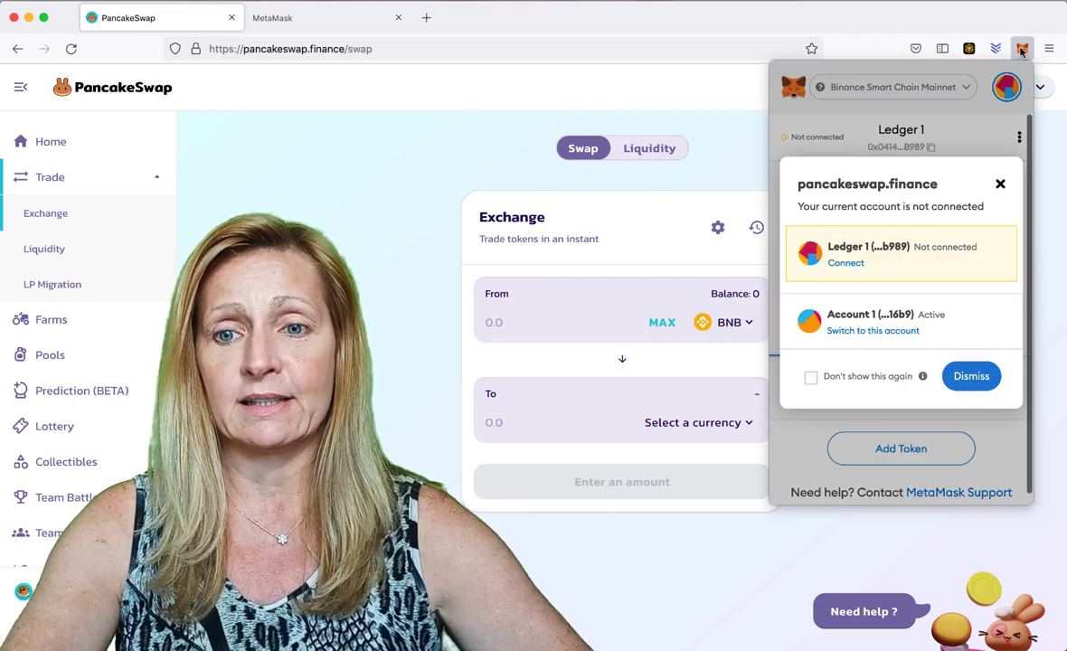
{"action": "left_click", "coordinate": [837, 265]}
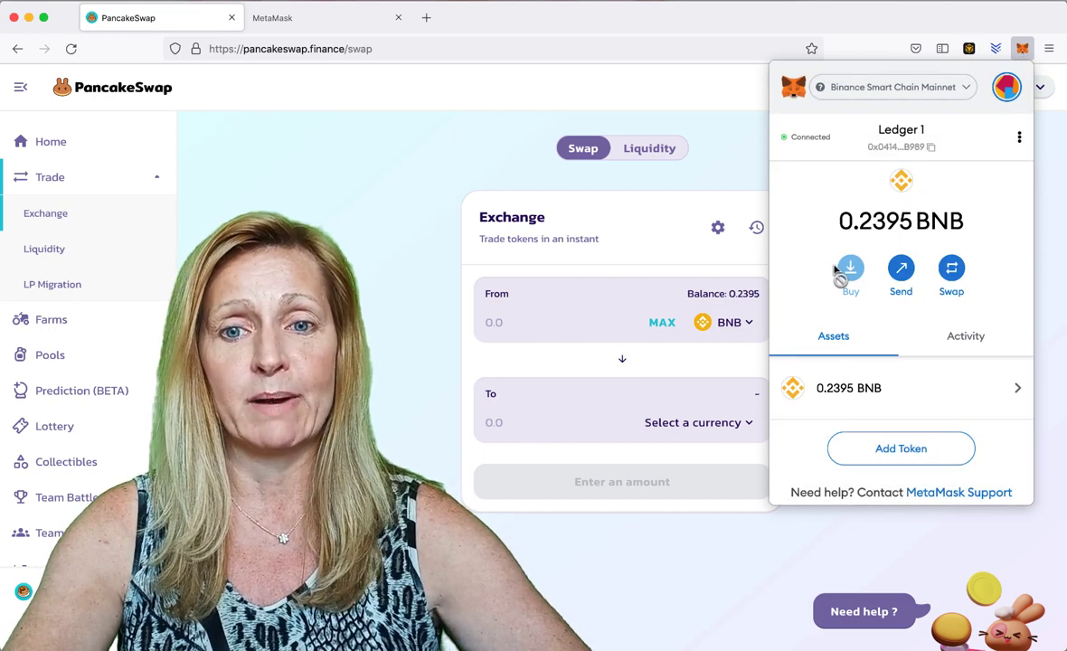
{"action": "left_click", "coordinate": [740, 177]}
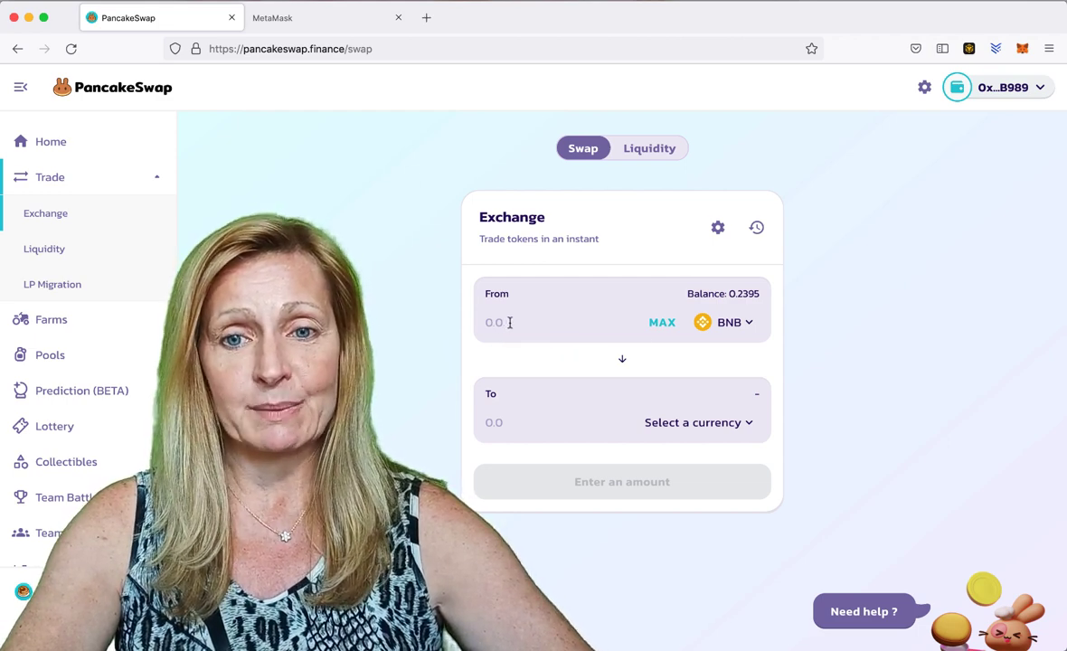
Set up an exchange from BNB to CAKE with a receive amount of 0.5 CAKE
{"action": "left_click", "coordinate": [745, 422]}
{"action": "type", "text": "cake"}
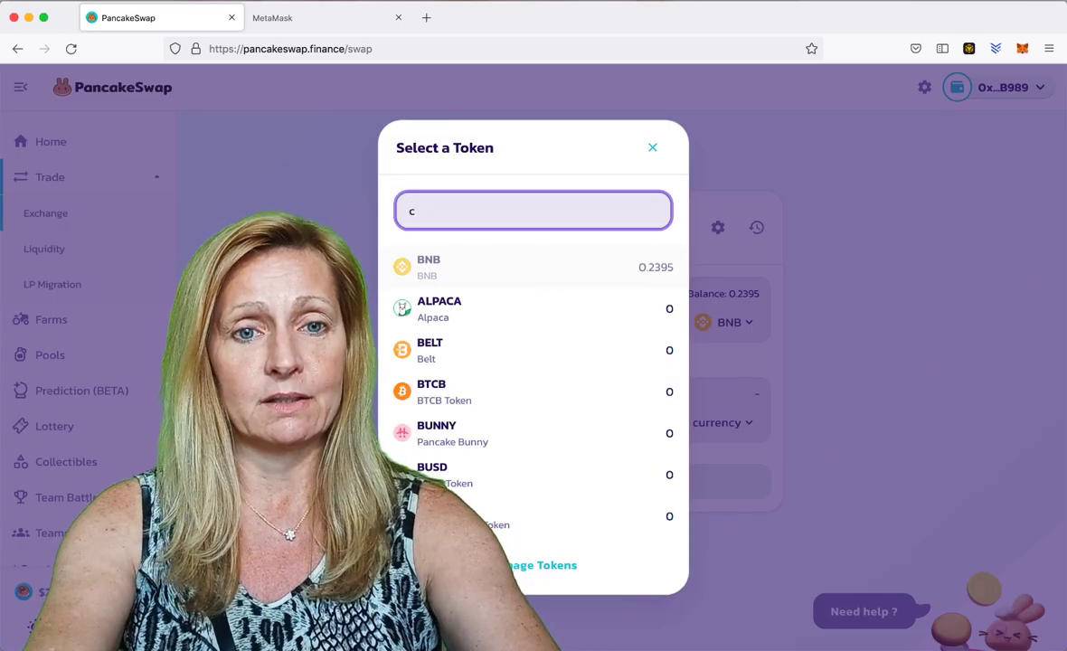
{"action": "left_click", "coordinate": [464, 271]}
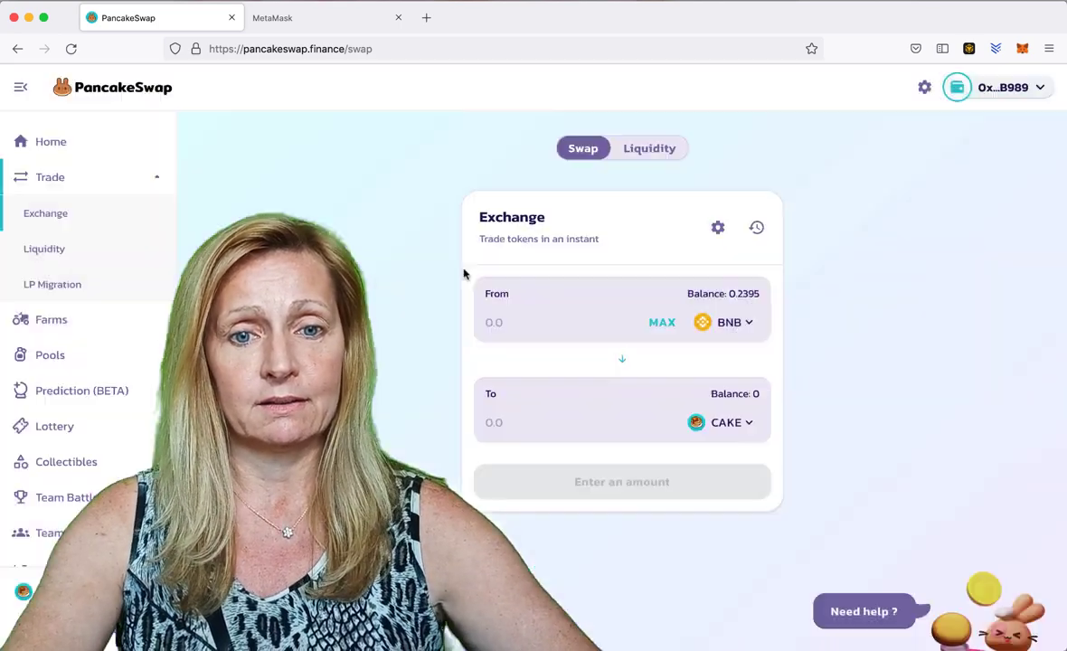
{"action": "left_click", "coordinate": [497, 423]}
{"action": "type", "text": "0.5"}
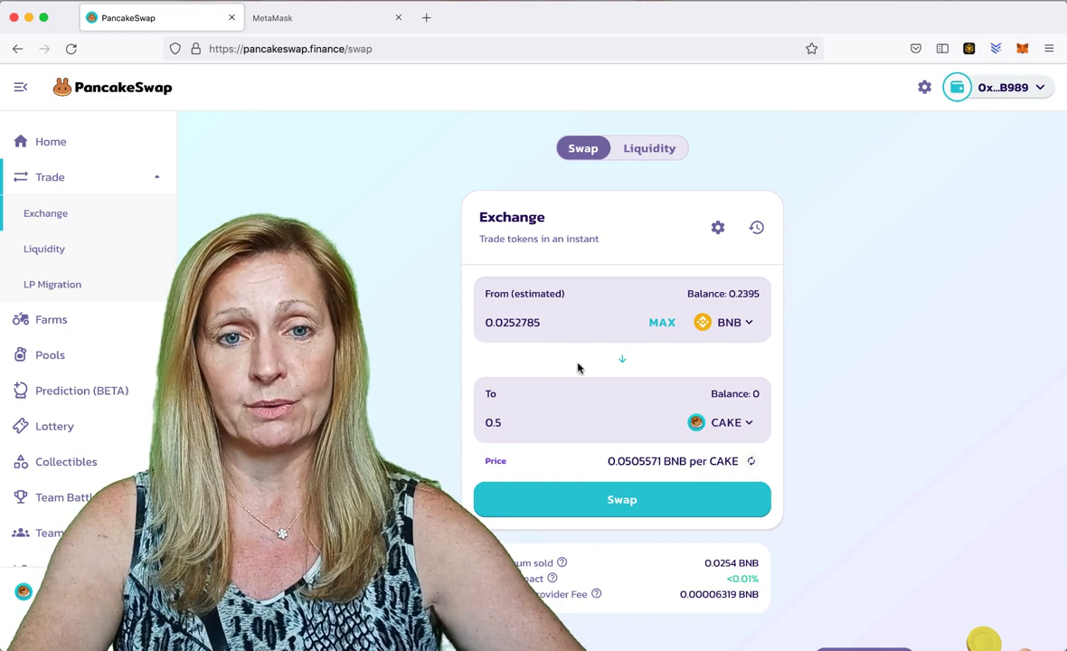
Try to swap BNB for 0.5 CAKE and approve the transaction in MetaMask
{"action": "left_click", "coordinate": [636, 500]}
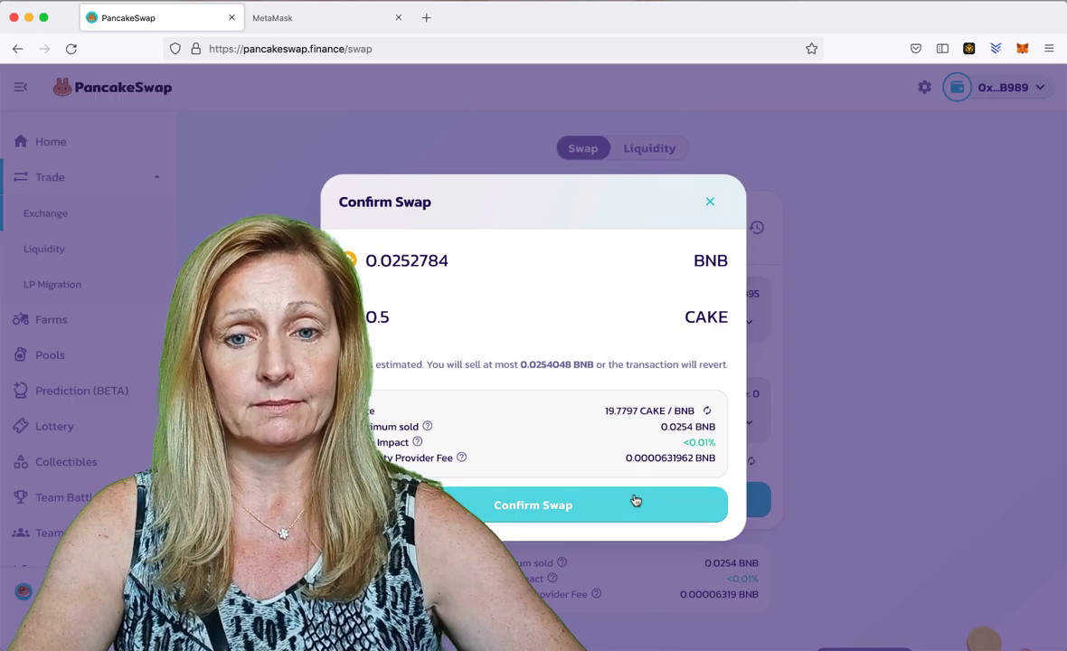
{"action": "left_click", "coordinate": [512, 505]}
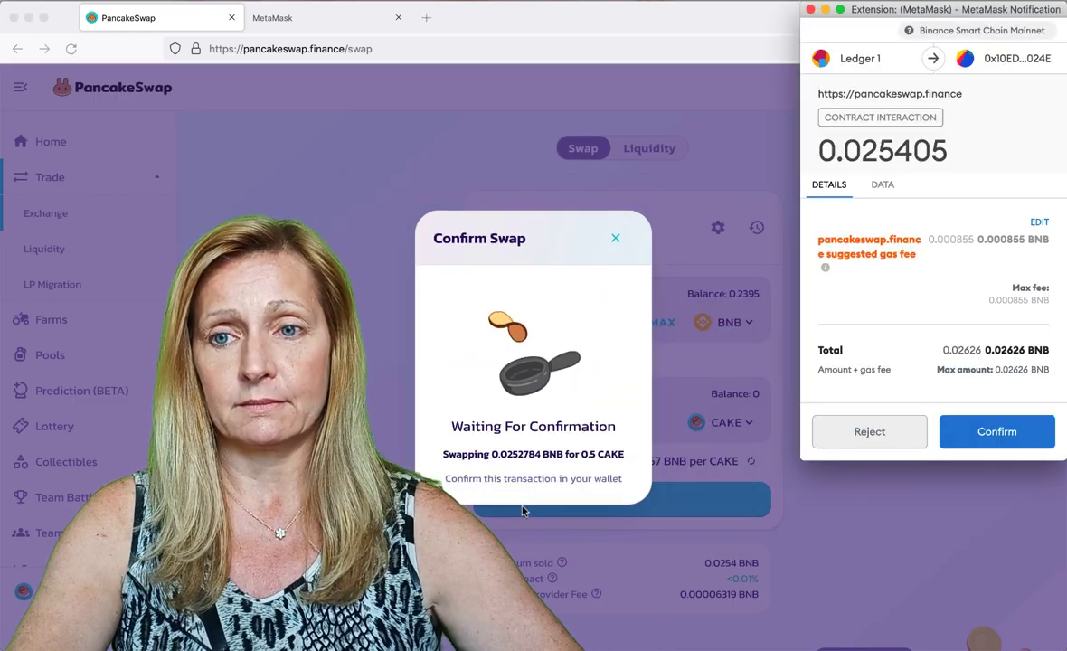
{"action": "left_click", "coordinate": [999, 432]}
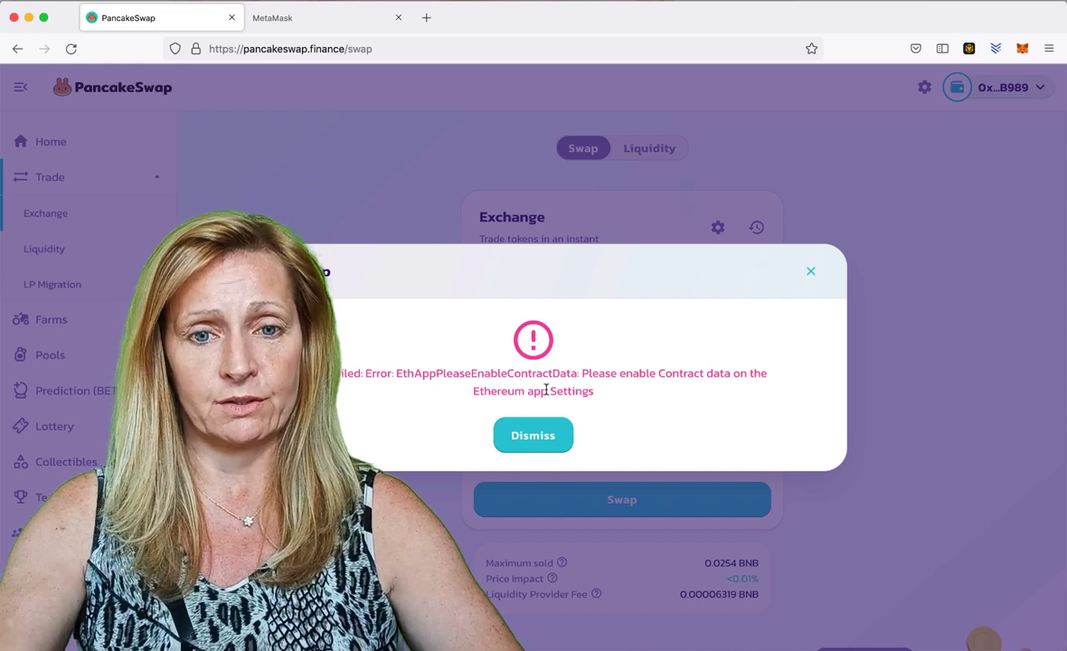
{"action": "left_click", "coordinate": [539, 436]}
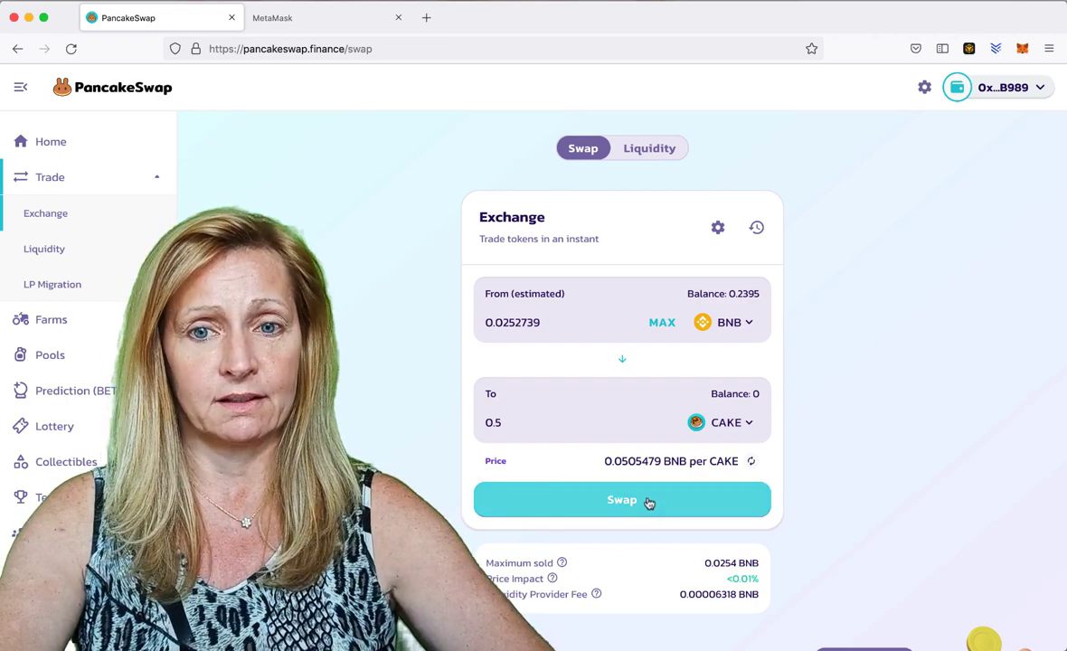
Submit the swap of BNB for 0.5 CAKE again, accept the updated price and approve the transaction in MetaMask
{"action": "left_click", "coordinate": [648, 503]}
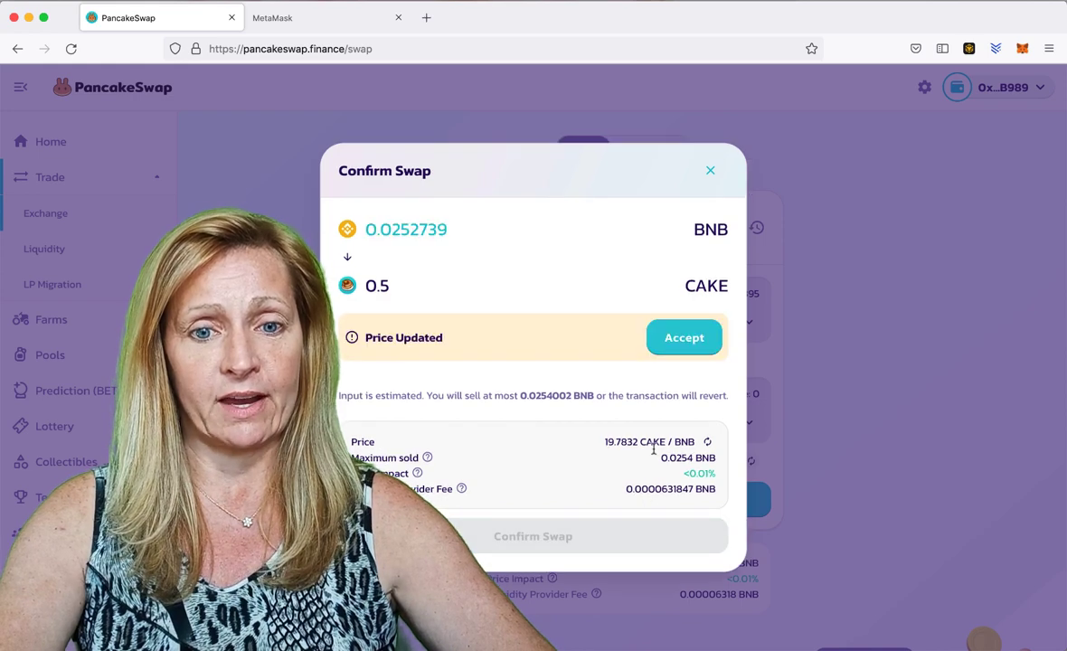
{"action": "left_click", "coordinate": [620, 338]}
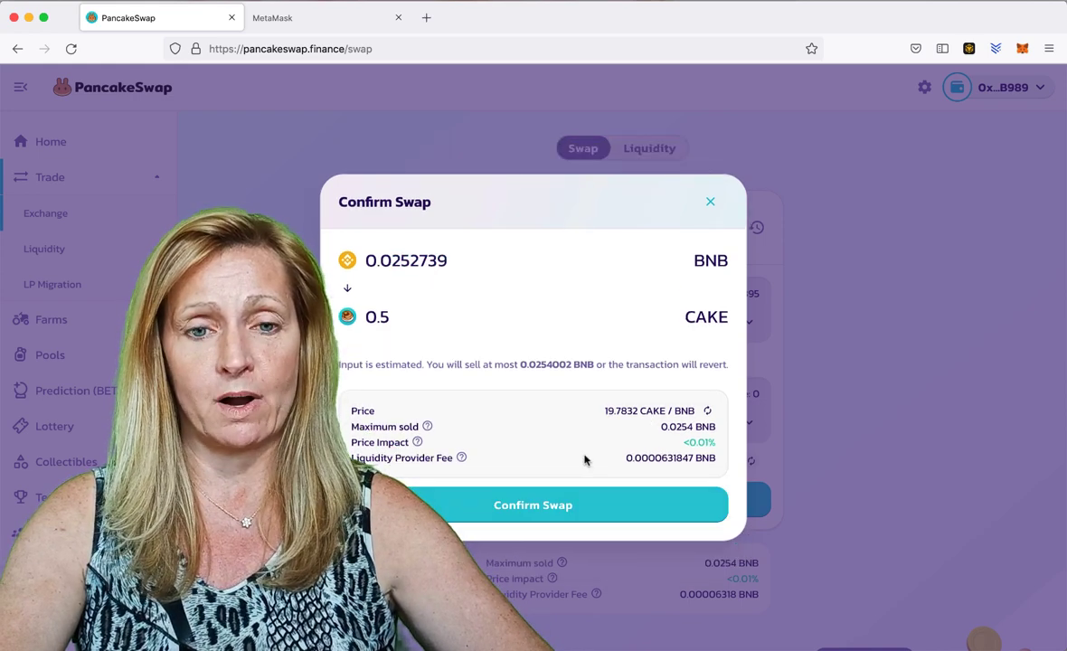
{"action": "left_click", "coordinate": [554, 506]}
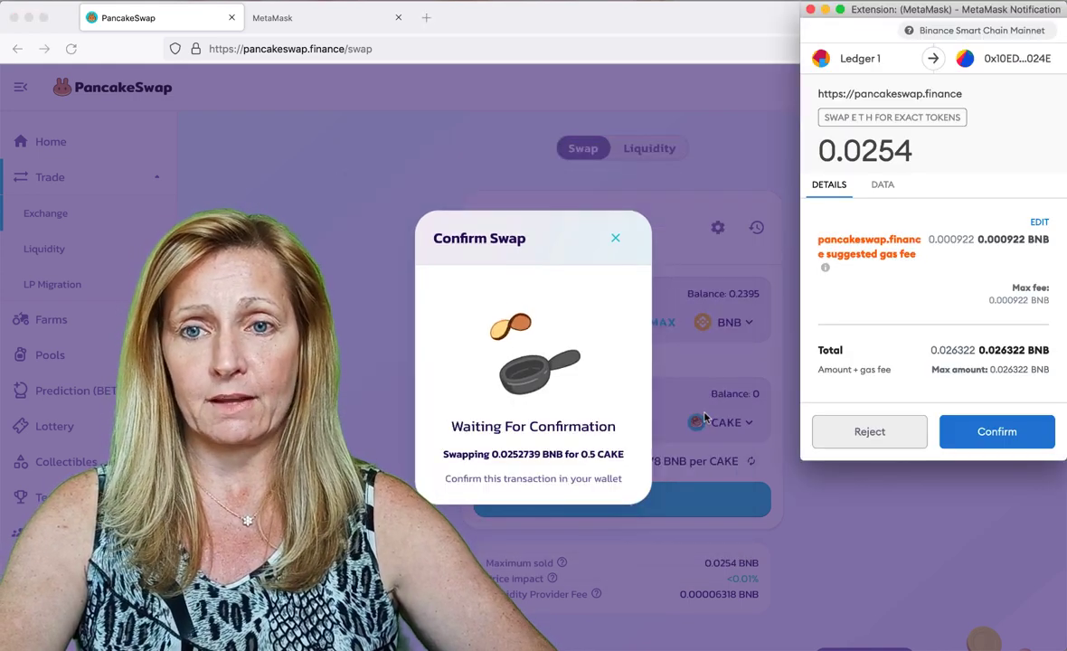
{"action": "left_click", "coordinate": [974, 436]}
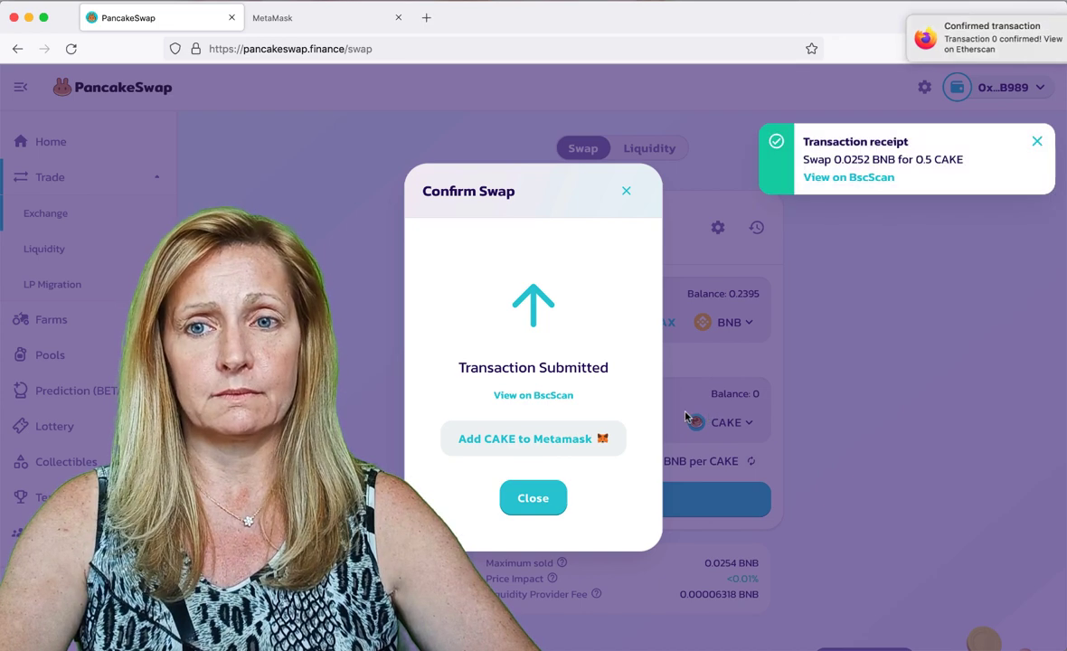
{"action": "left_click", "coordinate": [859, 405]}
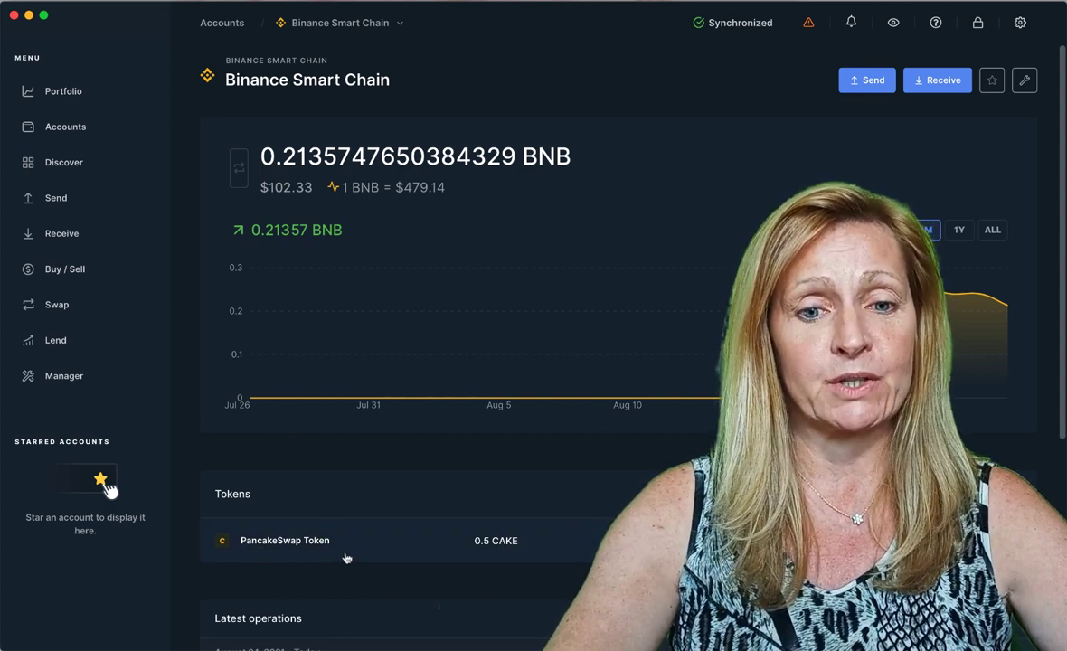
Switch to Ledger Live, review the Binance Smart Chain account's tokens and operations, and verify its receiving address with the device
{"action": "scroll", "coordinate": [414, 563], "scroll_direction": "down", "scroll_amount": 3}
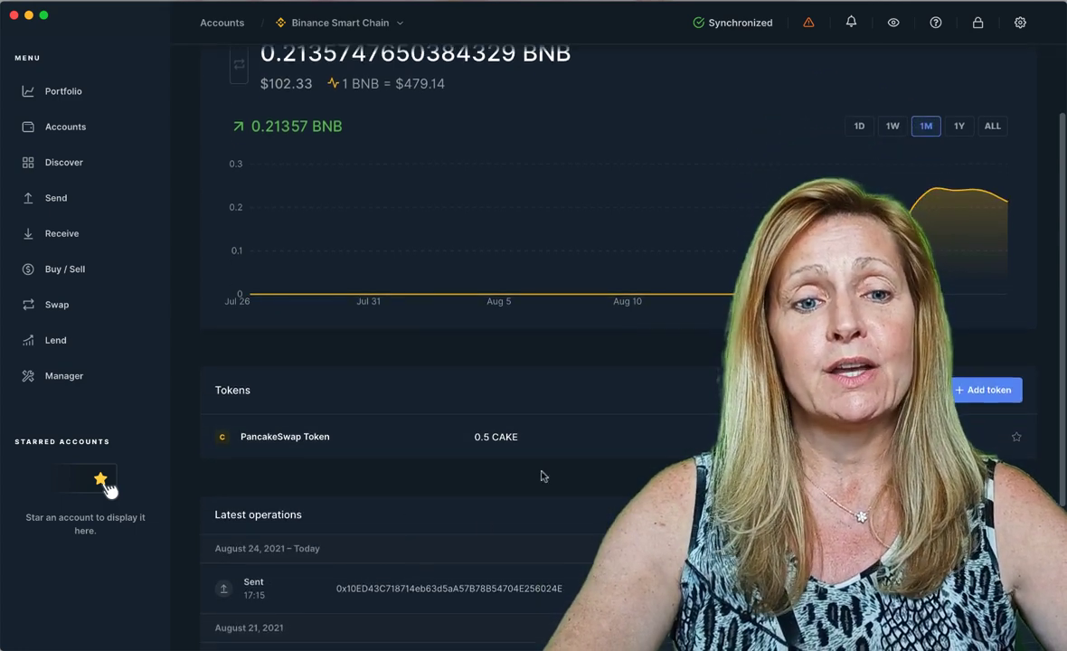
{"action": "scroll", "coordinate": [446, 498], "scroll_direction": "up", "scroll_amount": 3}
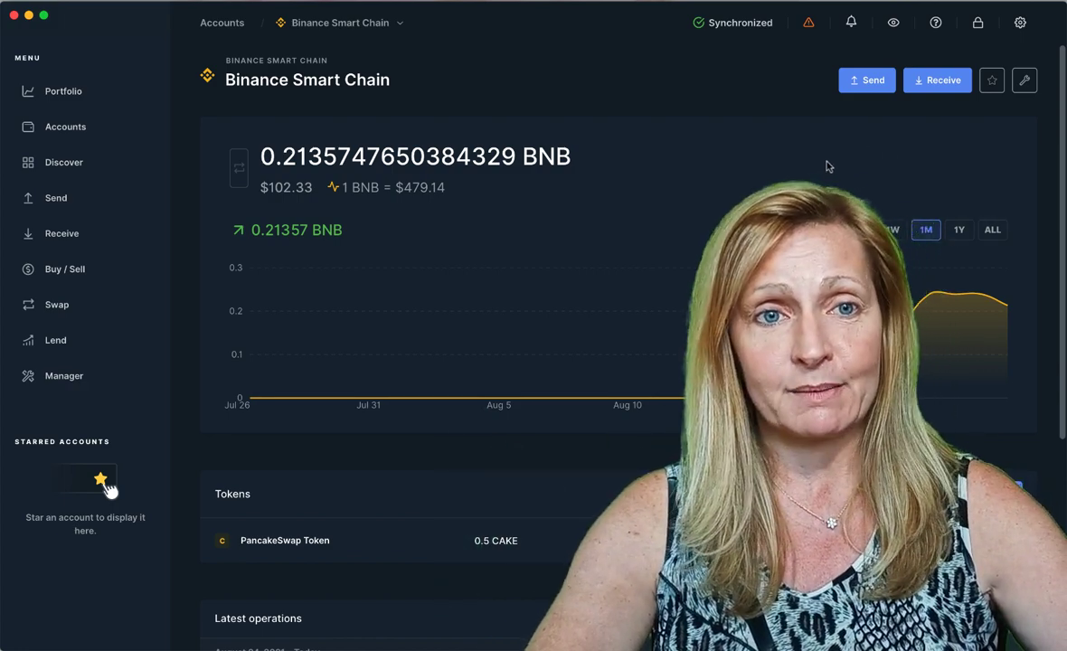
{"action": "left_click", "coordinate": [931, 90]}
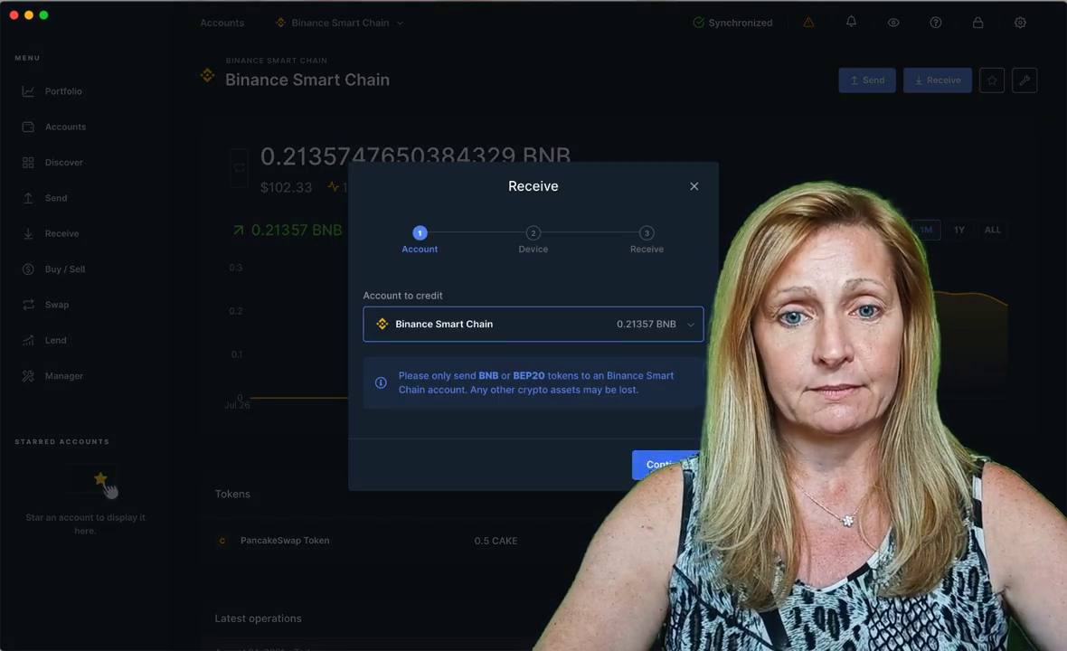
{"action": "left_click", "coordinate": [663, 464]}
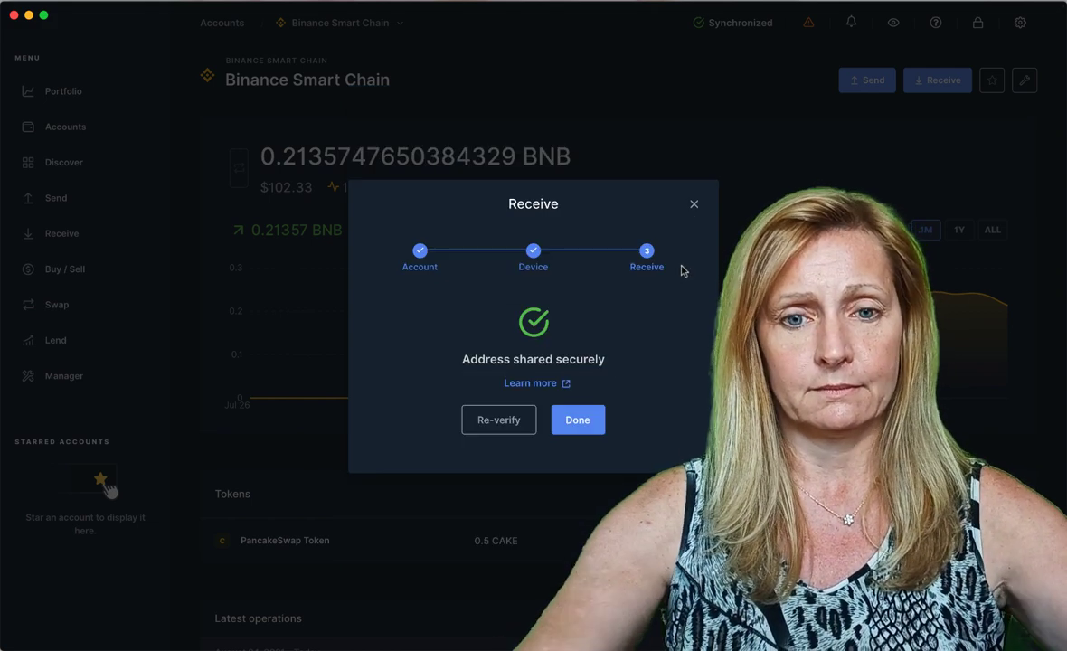
{"action": "left_click", "coordinate": [578, 420]}
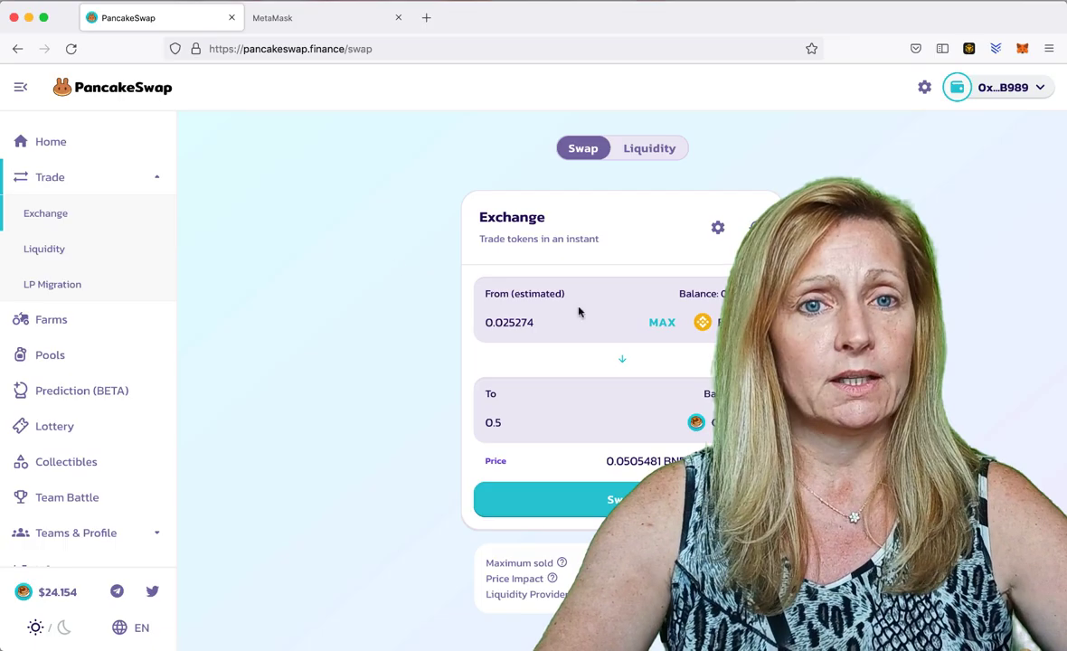
{"action": "left_click", "coordinate": [426, 17]}
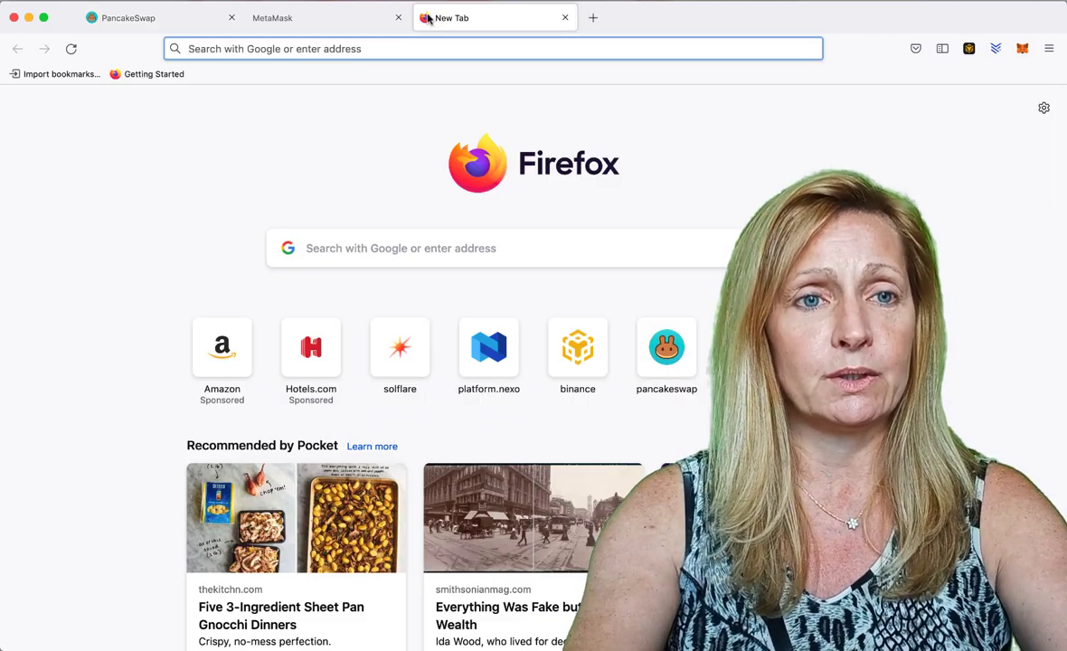
{"action": "type", "text": "www.bsc"}
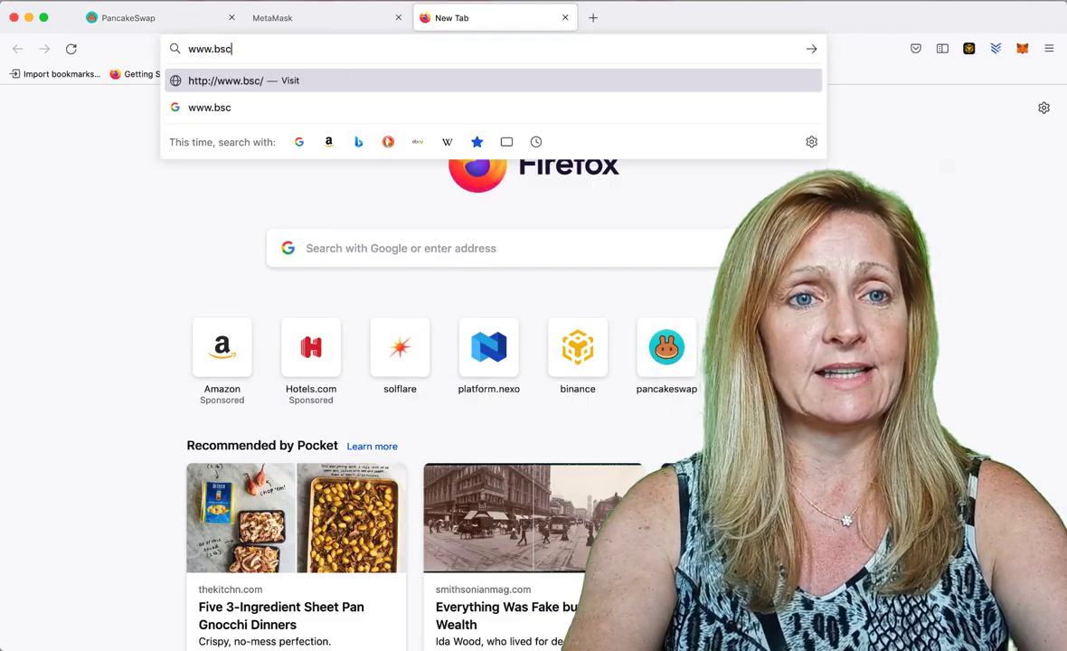
{"action": "type", "text": "scan.com"}
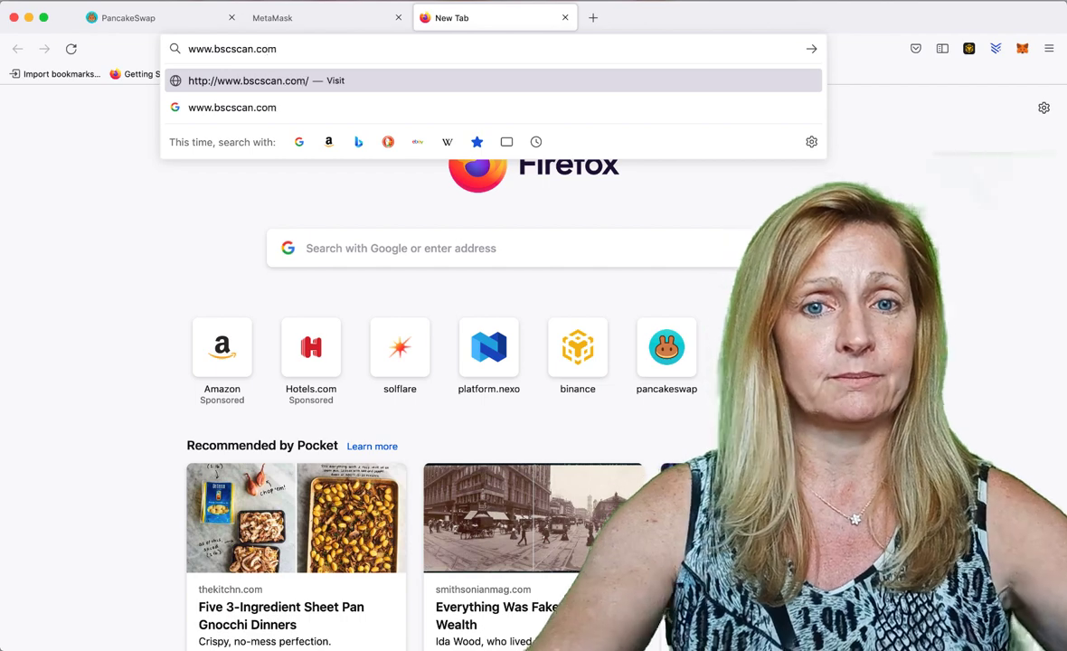
{"action": "key", "text": "Return"}
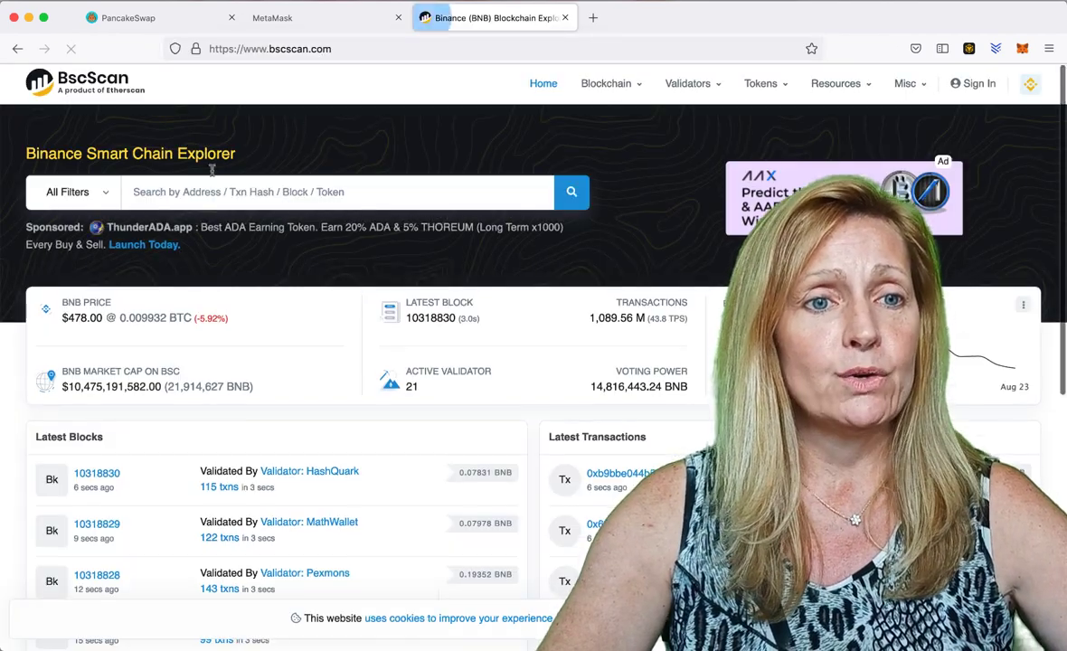
{"action": "left_click", "coordinate": [143, 192]}
{"action": "key", "text": "super+v"}
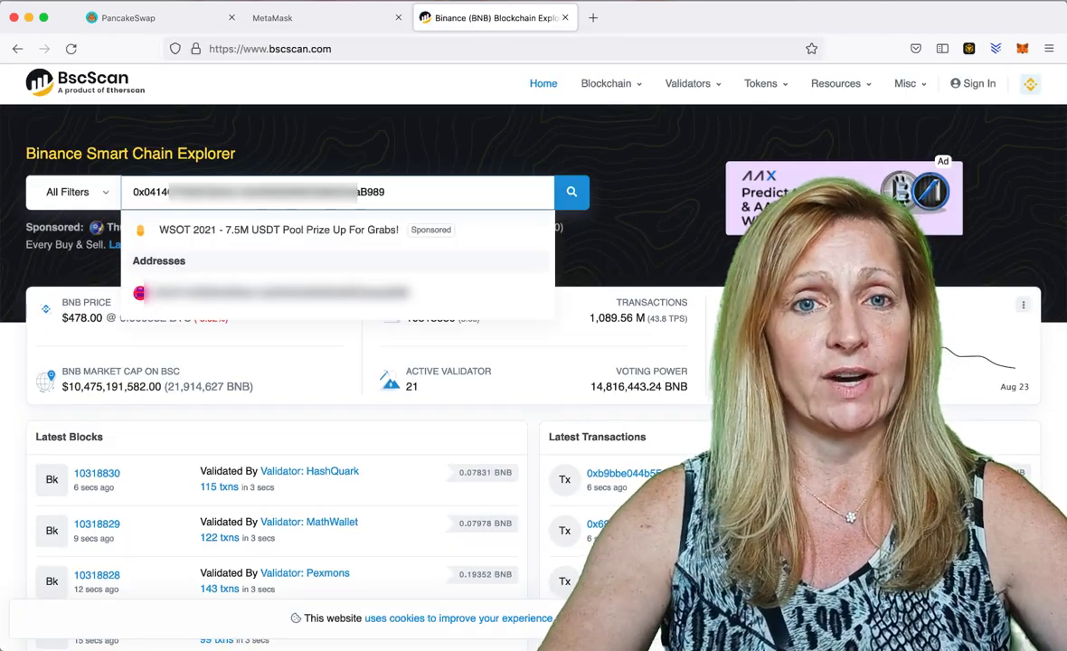
{"action": "key", "text": "Return"}
Review the address's overview and its BEP-20 token transactions on BscScan
{"action": "scroll", "coordinate": [573, 402], "scroll_direction": "down", "scroll_amount": 4}
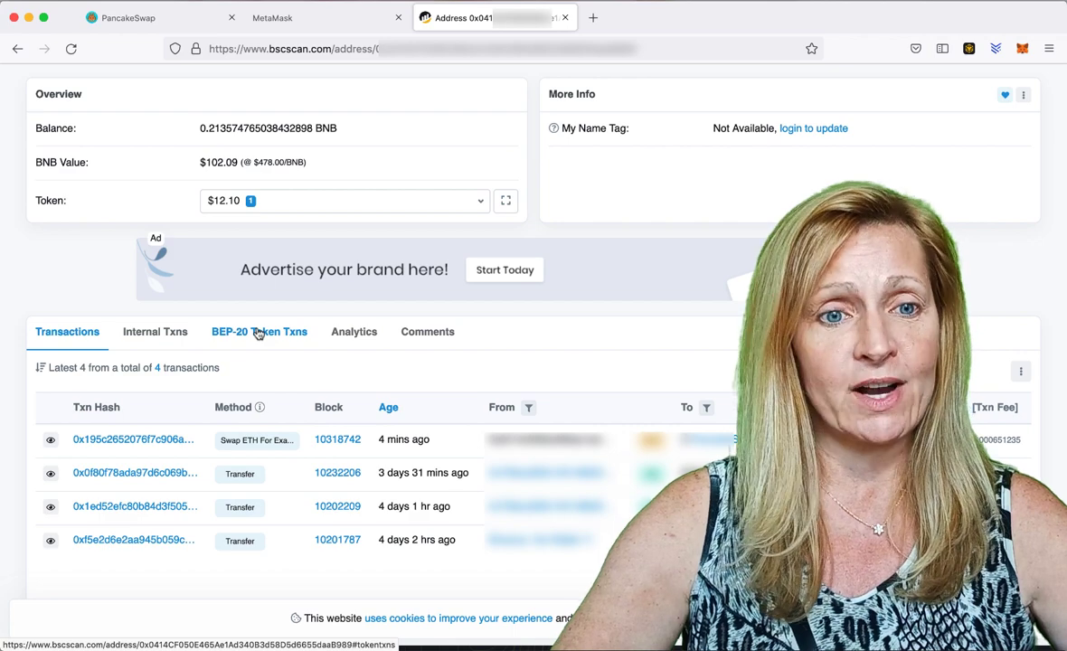
{"action": "left_click", "coordinate": [259, 333]}
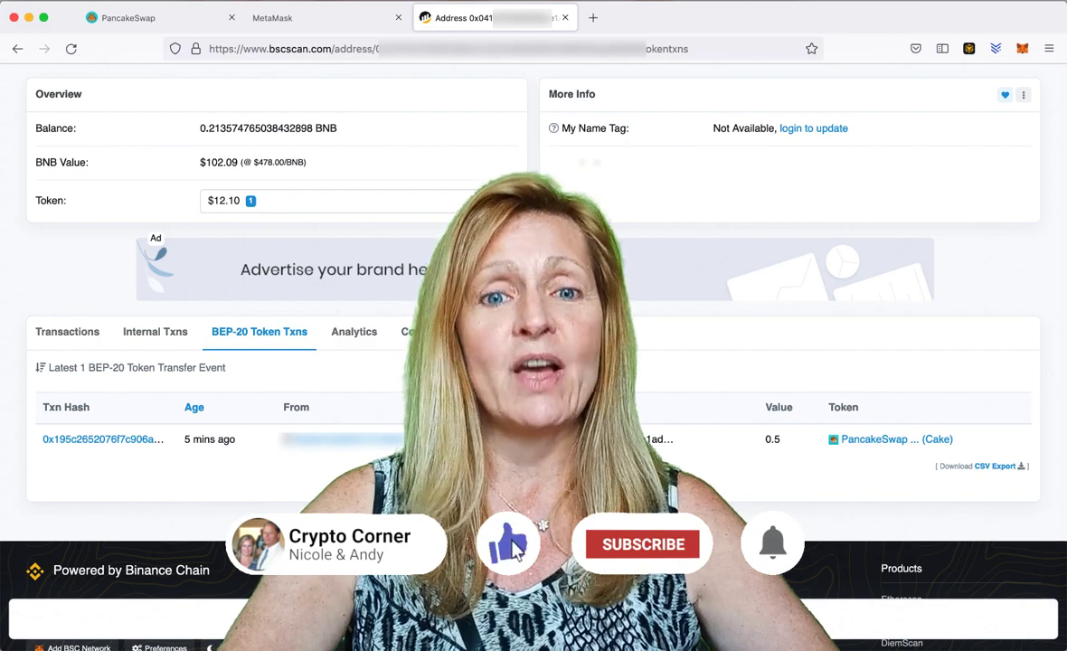
{"action": "scroll", "coordinate": [533, 344], "scroll_direction": "up", "scroll_amount": 1}
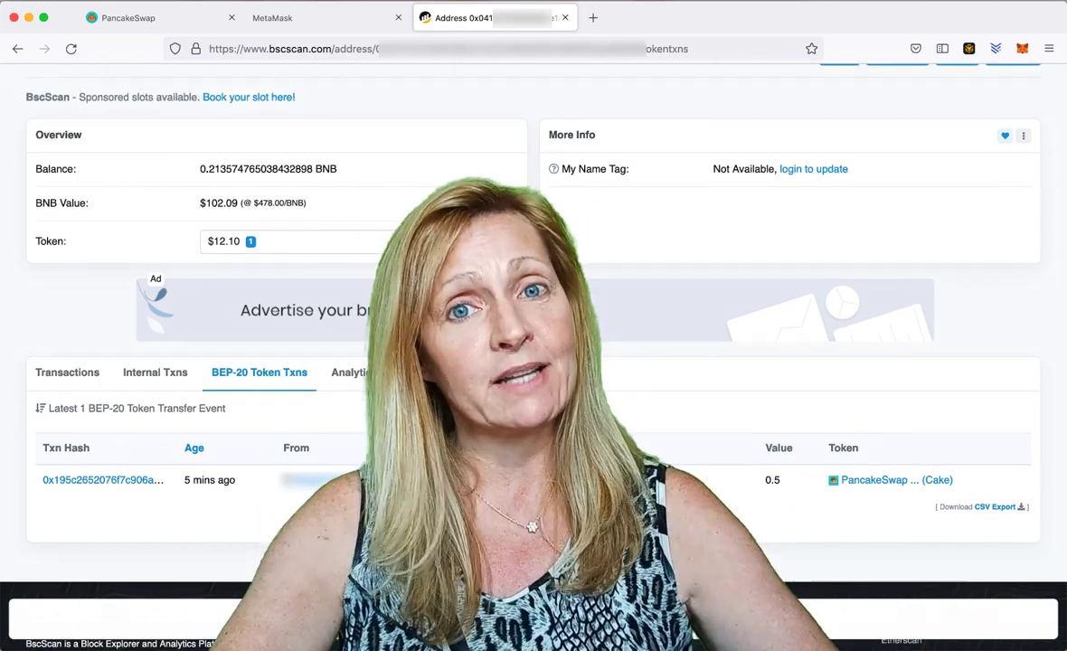
{"action": "scroll", "coordinate": [534, 344], "scroll_direction": "up", "scroll_amount": 1}
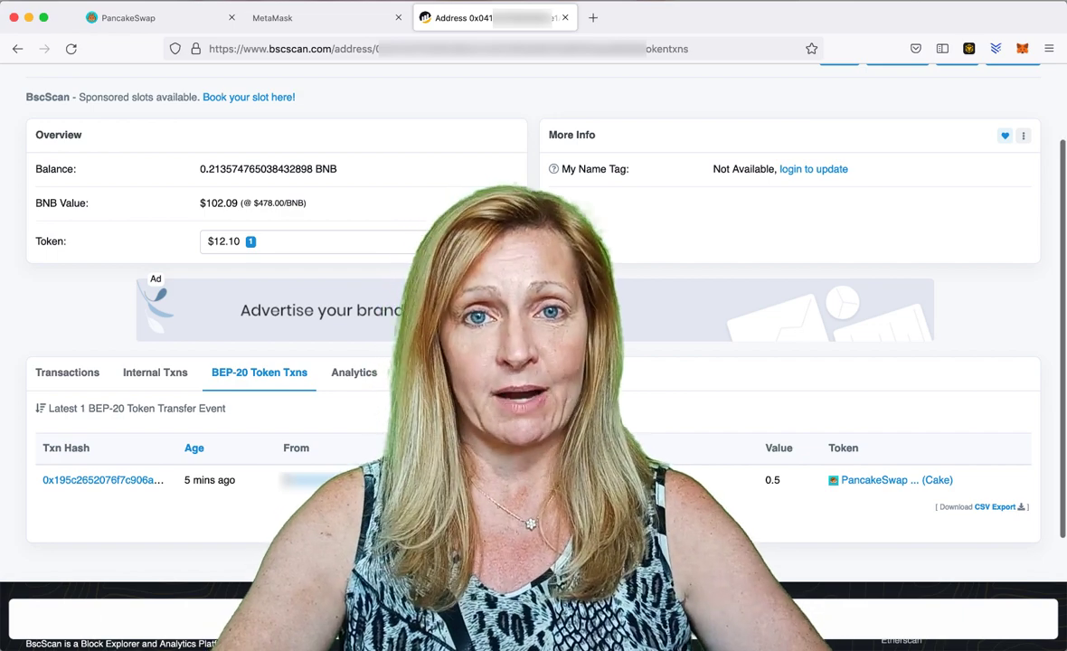
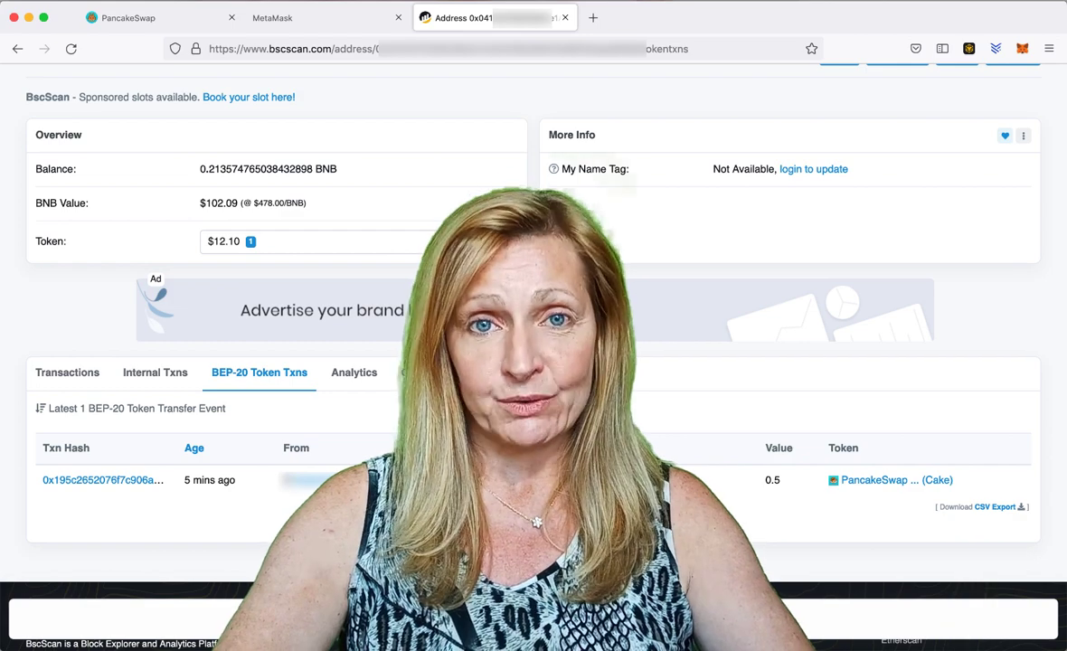
{"action": "scroll", "coordinate": [533, 362], "scroll_direction": "up", "scroll_amount": 2}
{"action": "scroll", "coordinate": [534, 362], "scroll_direction": "up", "scroll_amount": 2}
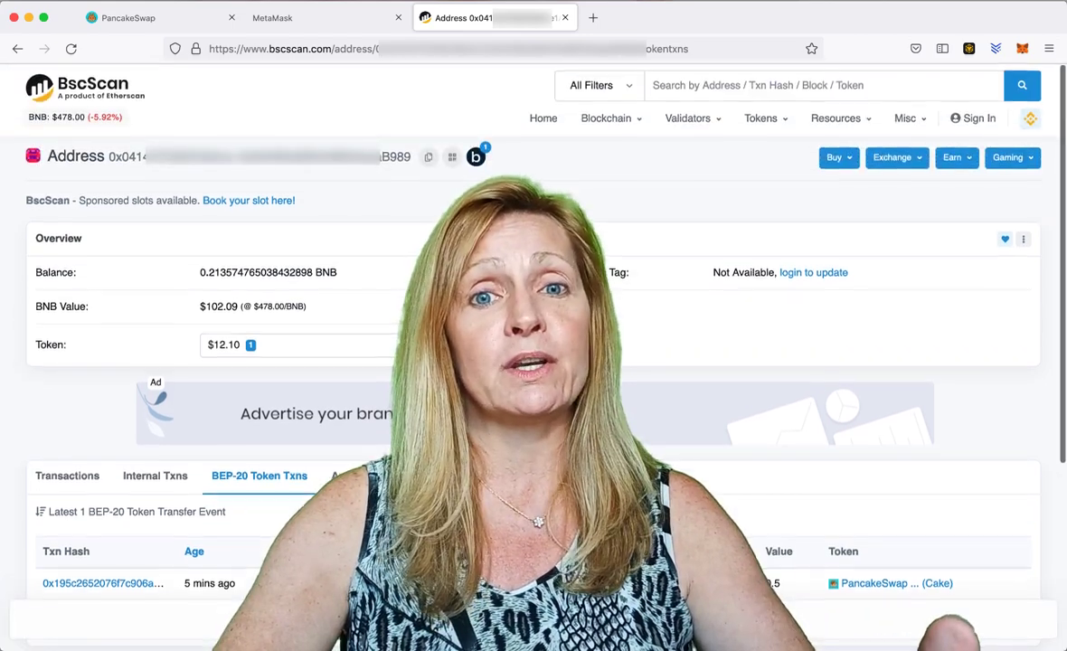
Switch to MetaMask, reload the Ledger account page and open the form for adding a custom token
{"action": "left_click", "coordinate": [315, 24]}
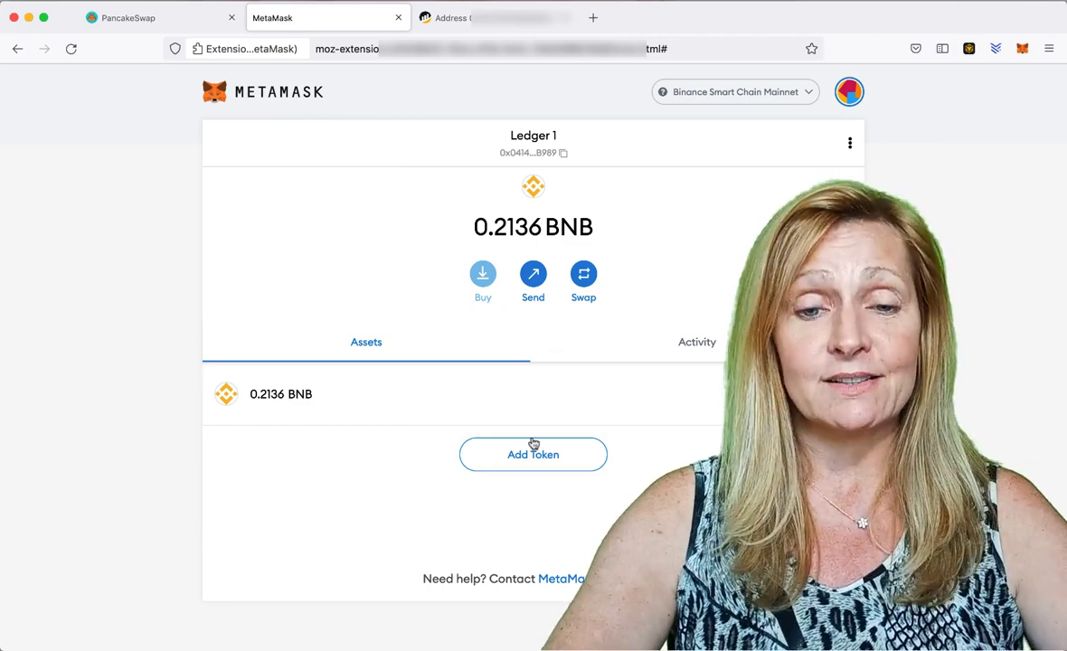
{"action": "left_click", "coordinate": [72, 52]}
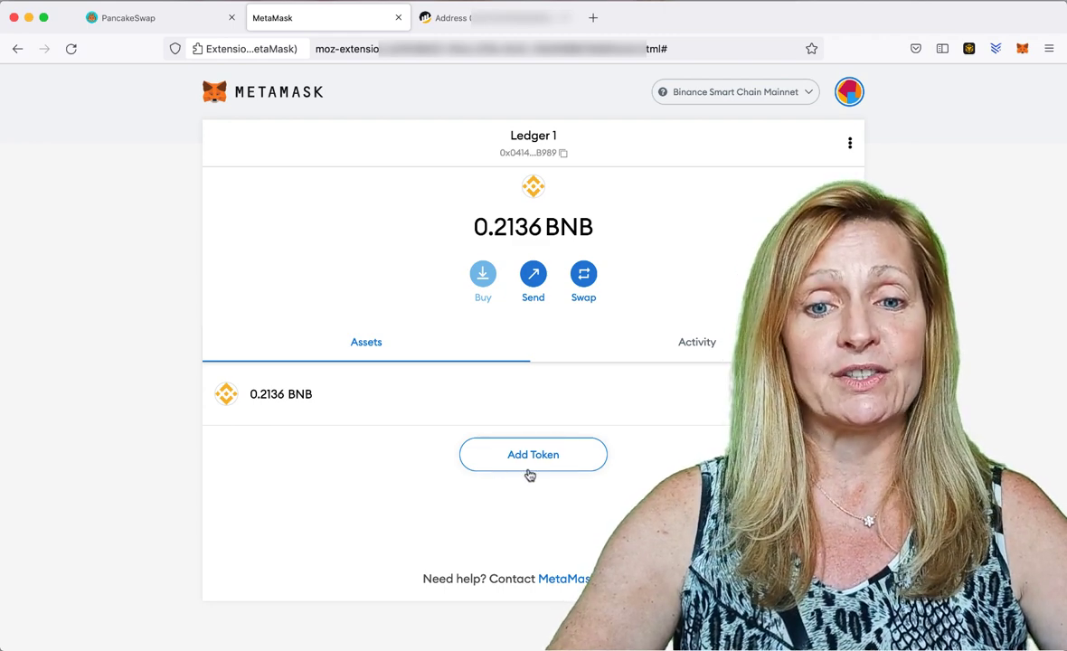
{"action": "left_click", "coordinate": [565, 452]}
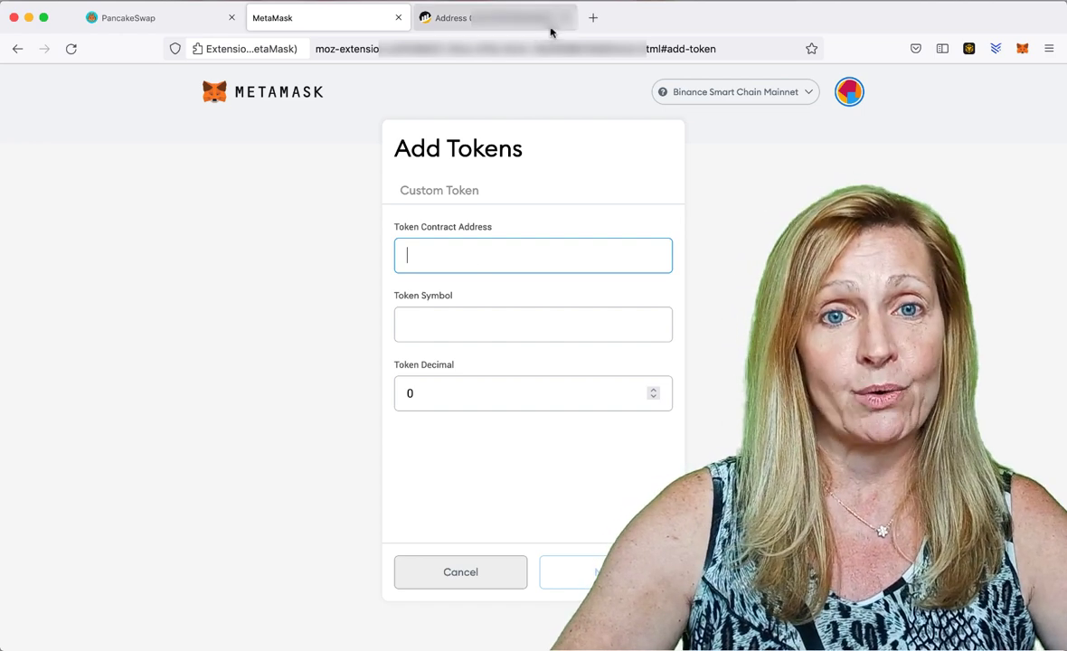
{"action": "left_click", "coordinate": [593, 21]}
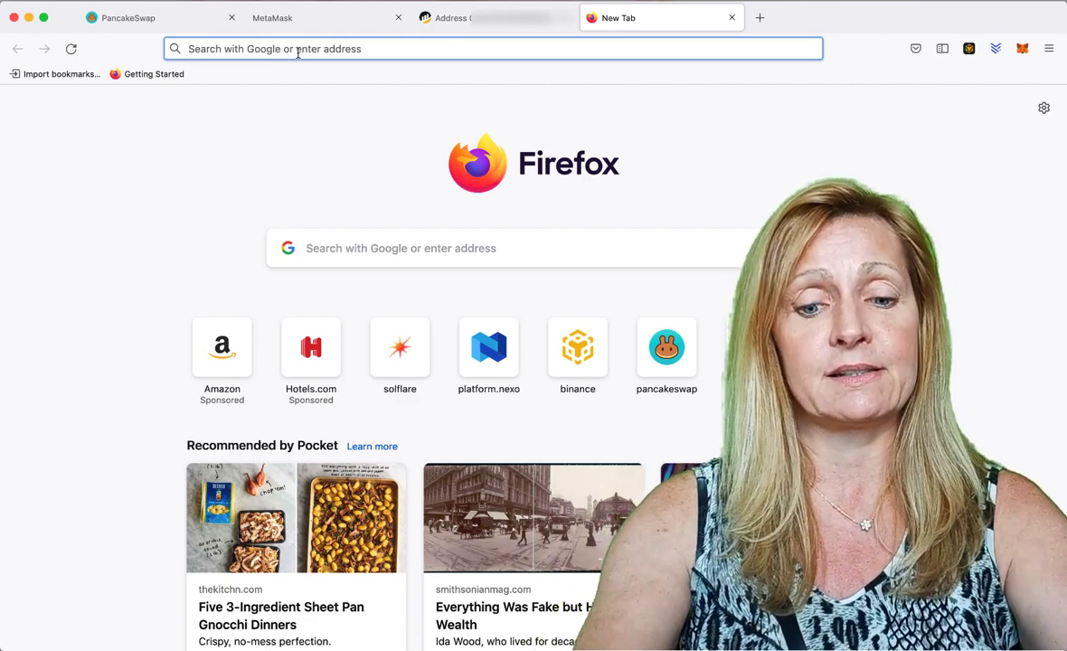
{"action": "type", "text": "ww"}
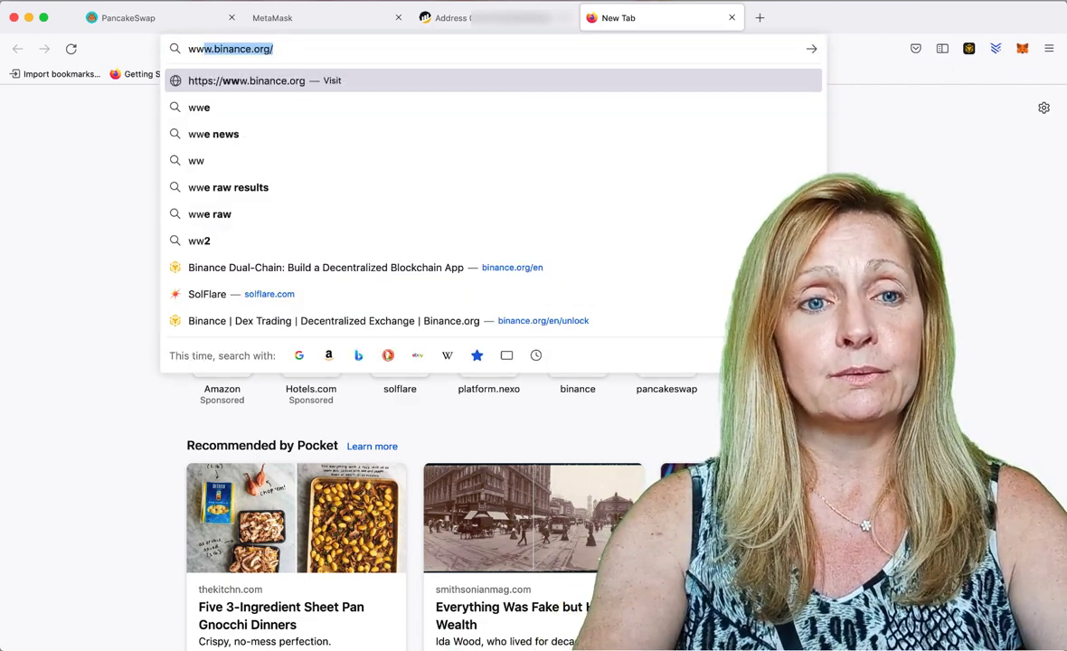
{"action": "type", "text": "w.coingecko.com"}
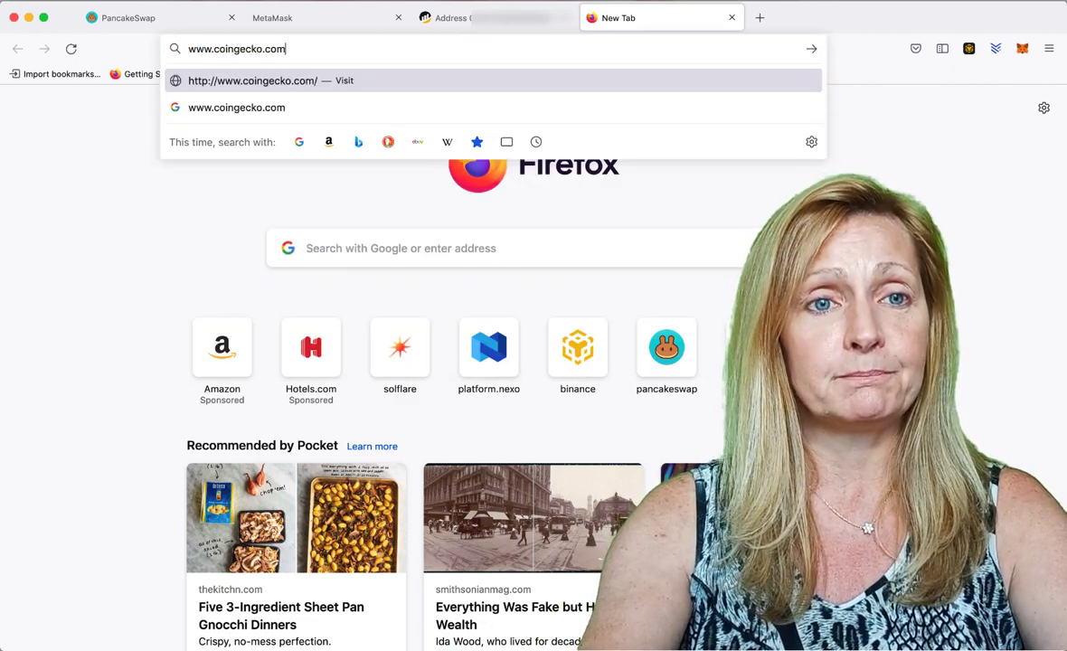
{"action": "key", "text": "Return"}
{"action": "left_click", "coordinate": [790, 210]}
{"action": "type", "text": "ca"}
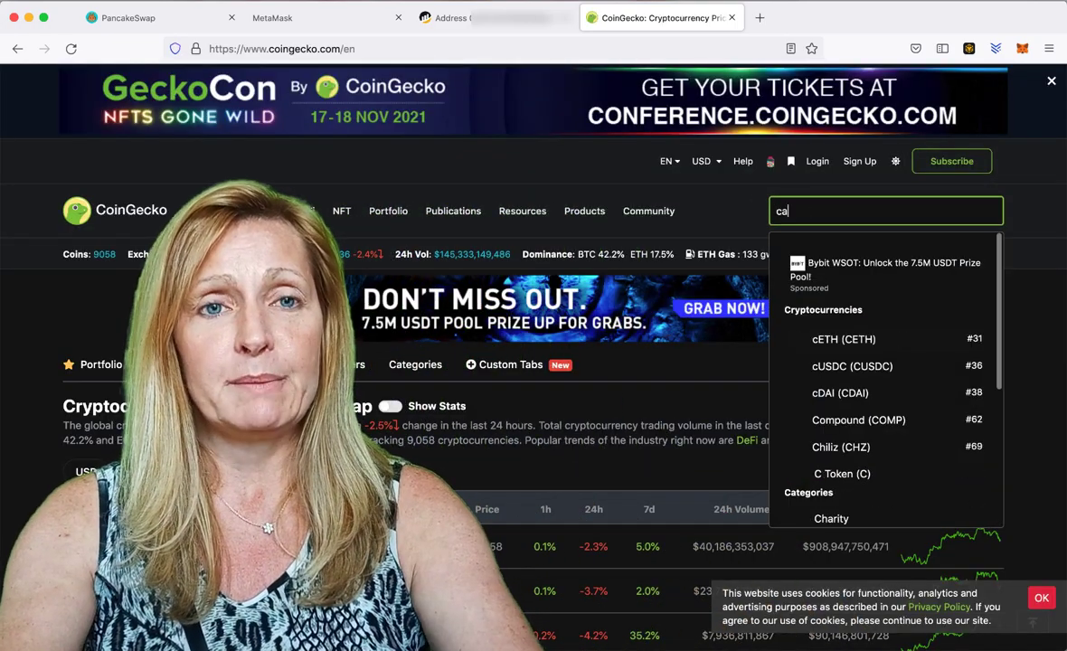
{"action": "type", "text": "ke"}
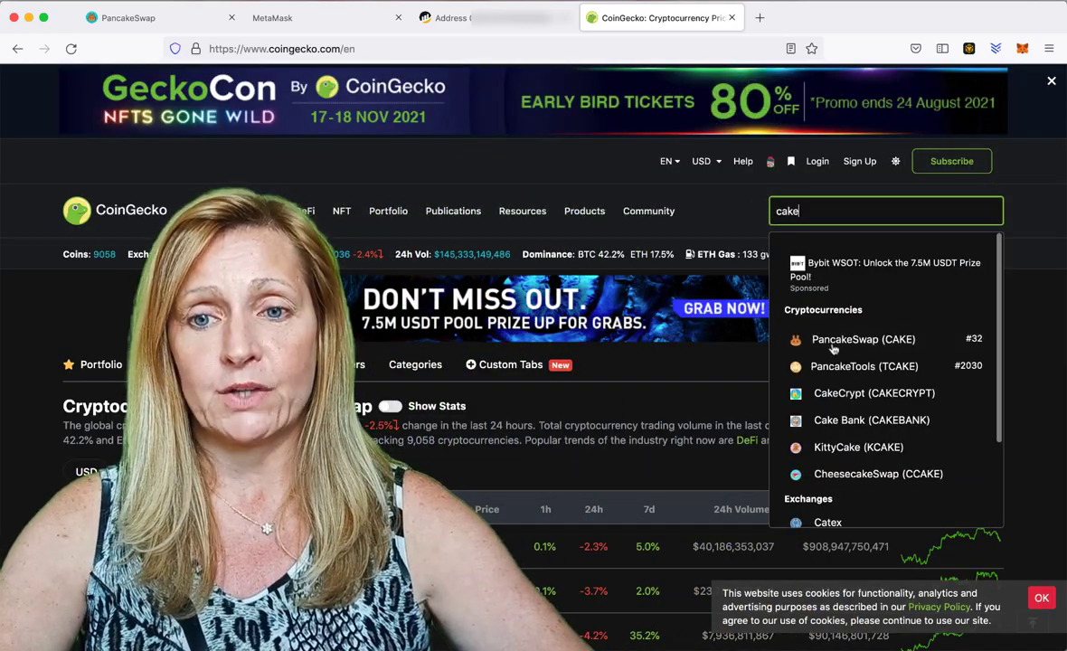
{"action": "left_click", "coordinate": [837, 344]}
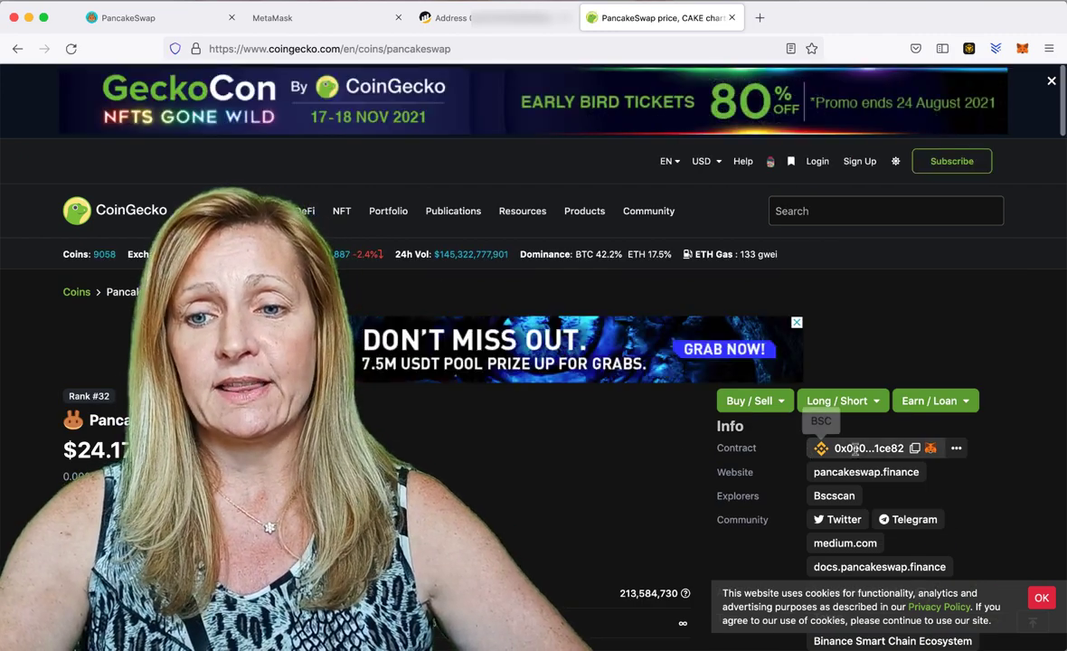
{"action": "left_click", "coordinate": [914, 450]}
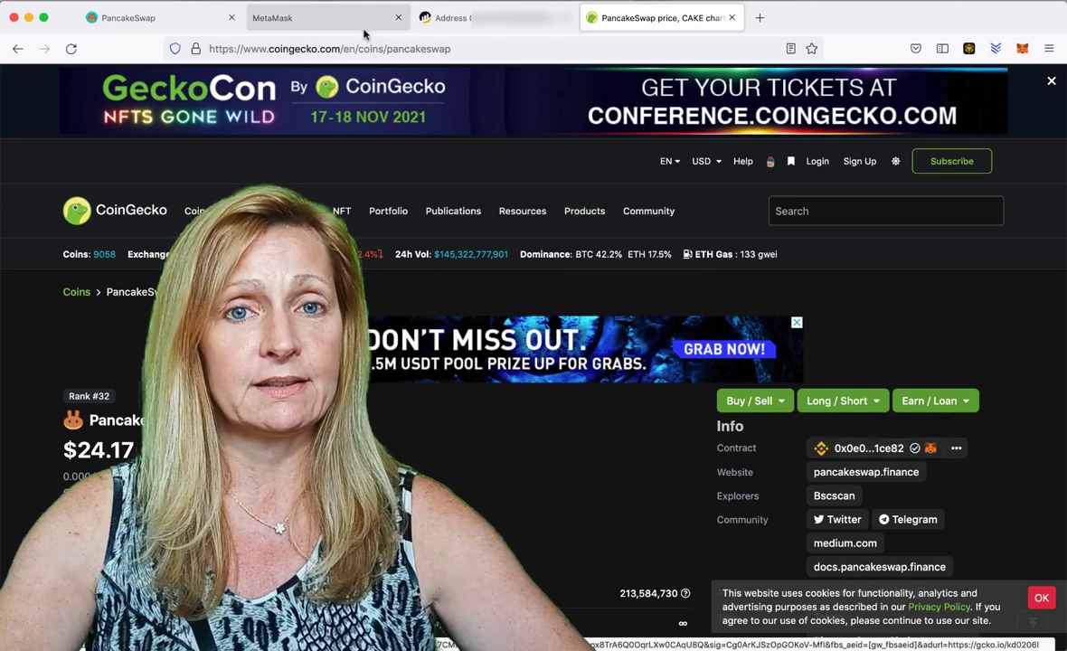
Add the Cake token to the Ledger account in MetaMask using the copied contract address
{"action": "left_click", "coordinate": [317, 27]}
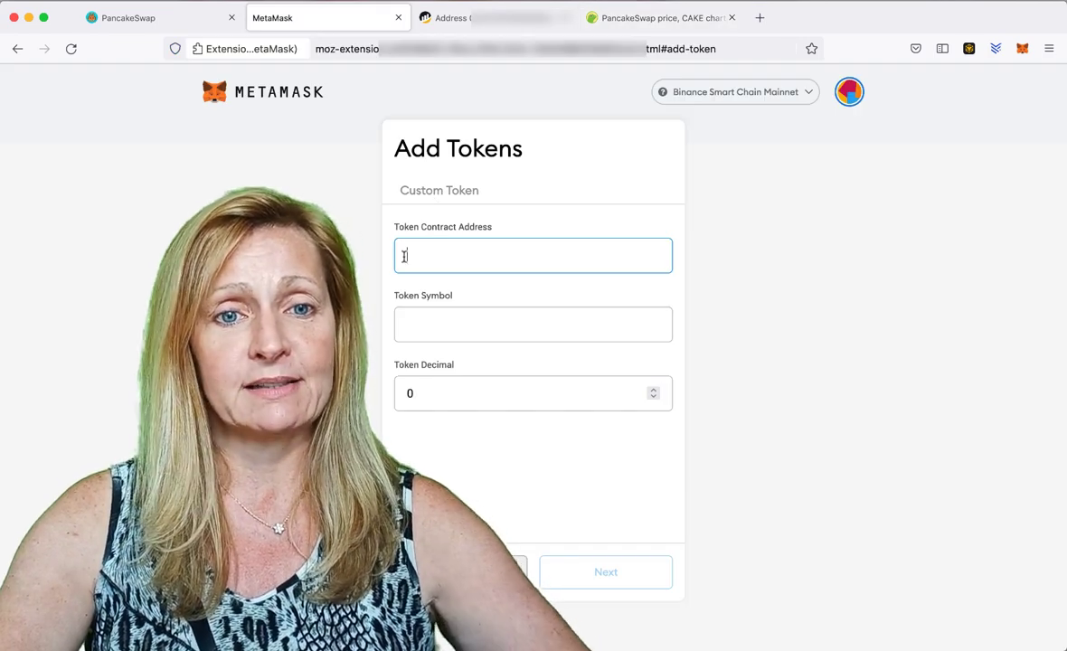
{"action": "key", "text": "super+v"}
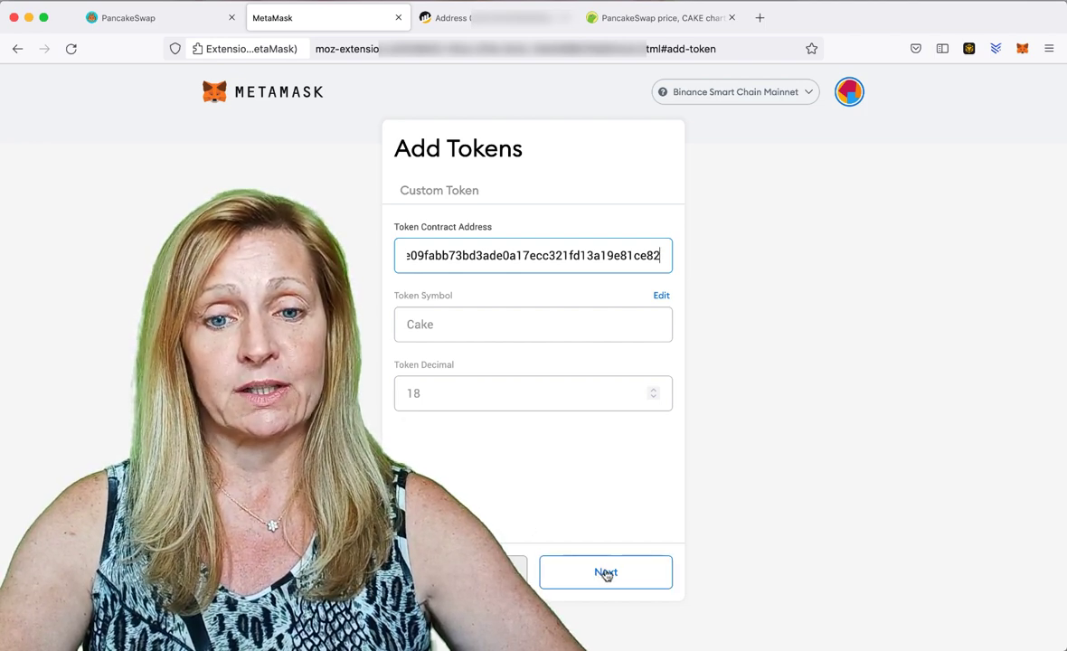
{"action": "left_click", "coordinate": [606, 574]}
{"action": "left_click", "coordinate": [594, 566]}
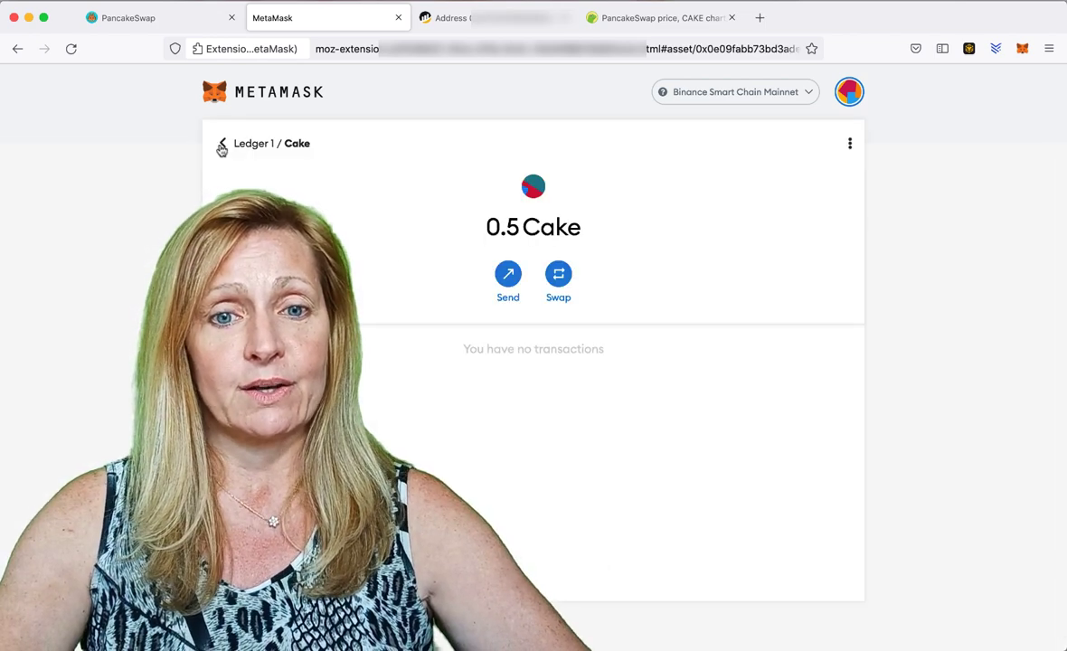
Return to the Ledger account's asset list in MetaMask and switch back to the PancakeSwap exchange page
{"action": "left_click", "coordinate": [227, 143]}
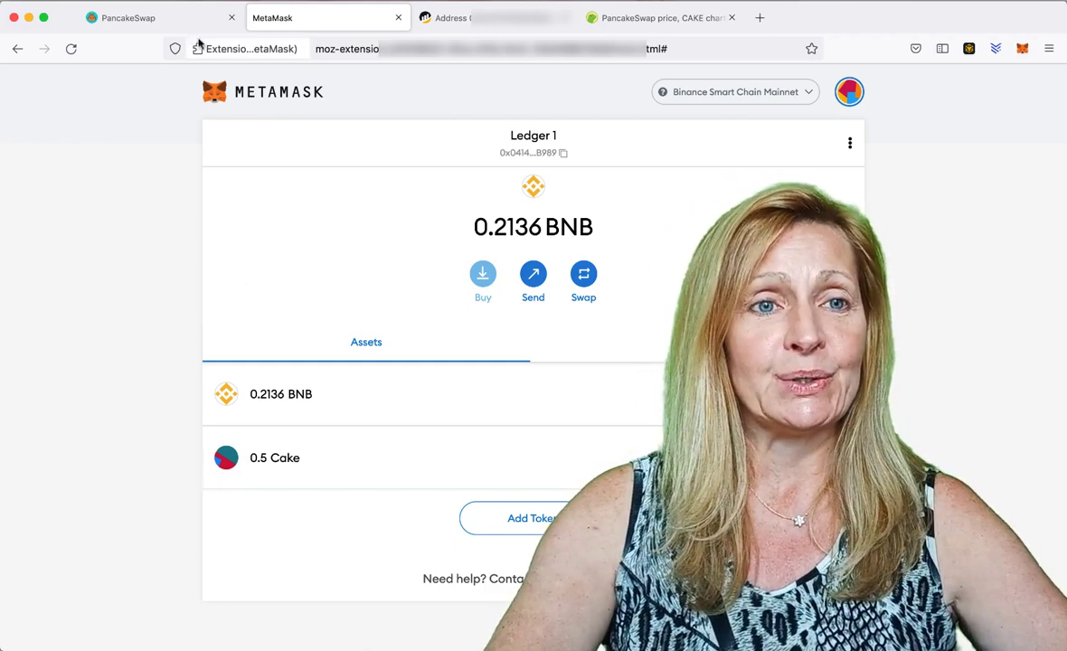
{"action": "left_click", "coordinate": [168, 20]}
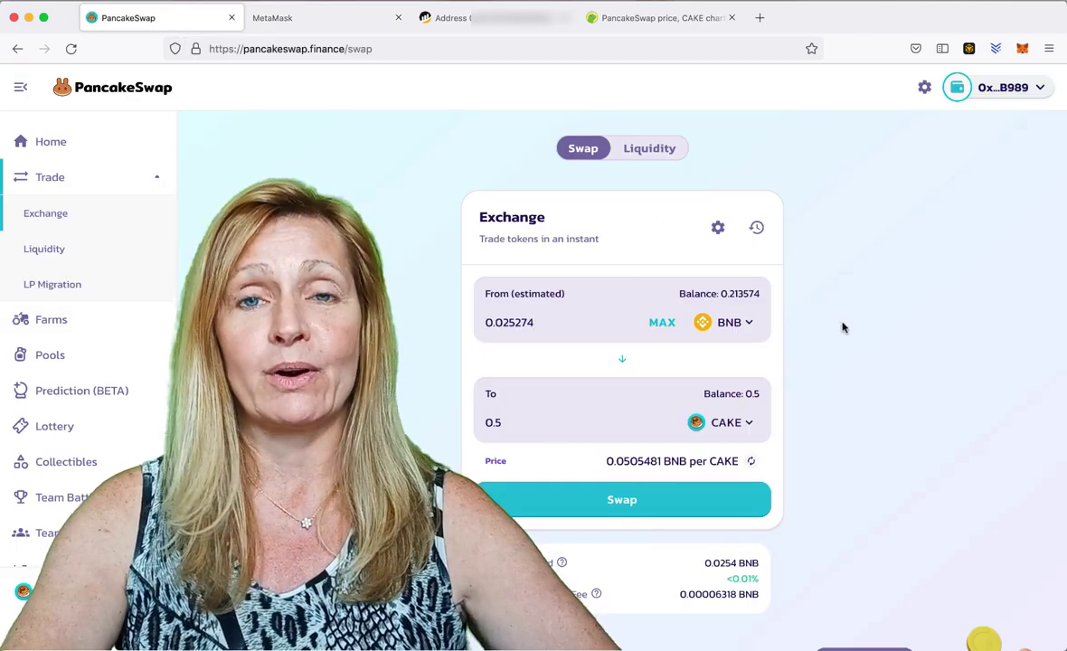